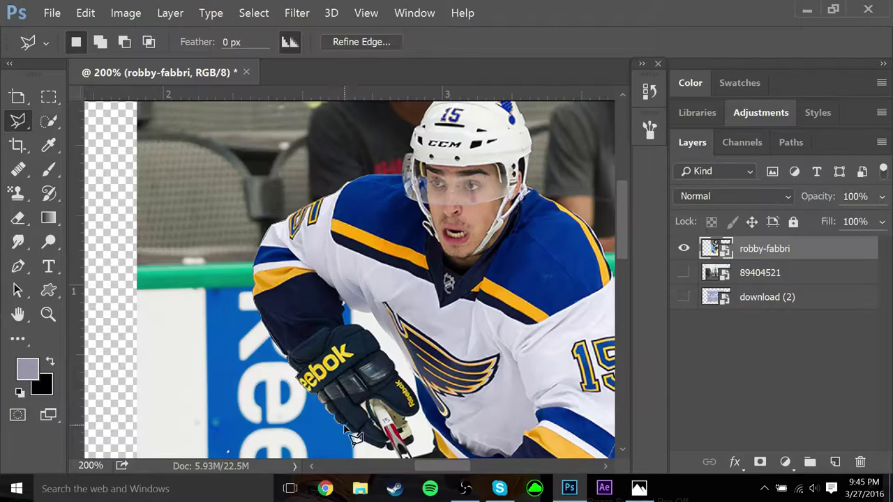
Step: Trace the player's glove, legs and both skates with the Polygonal Lasso, continuing up the back of the rear leg
scroll(360, 437, down, 3)
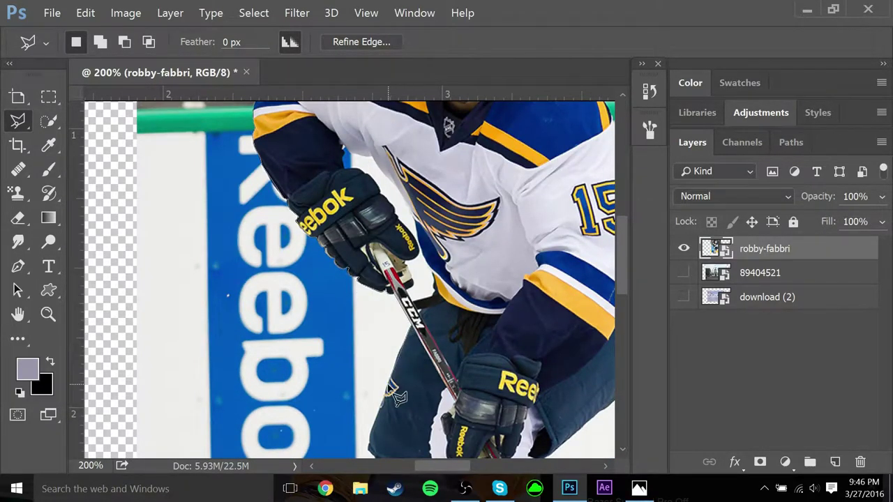
scroll(376, 446, down, 1)
scroll(377, 450, down, 3)
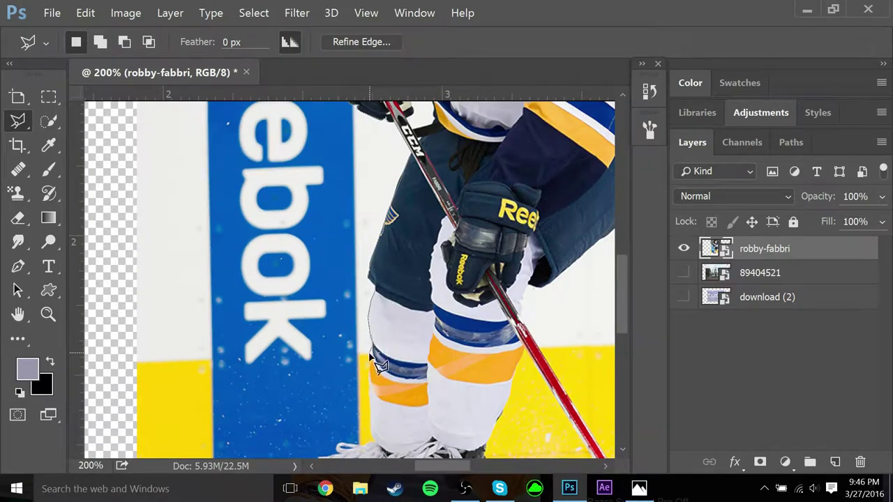
scroll(384, 444, down, 3)
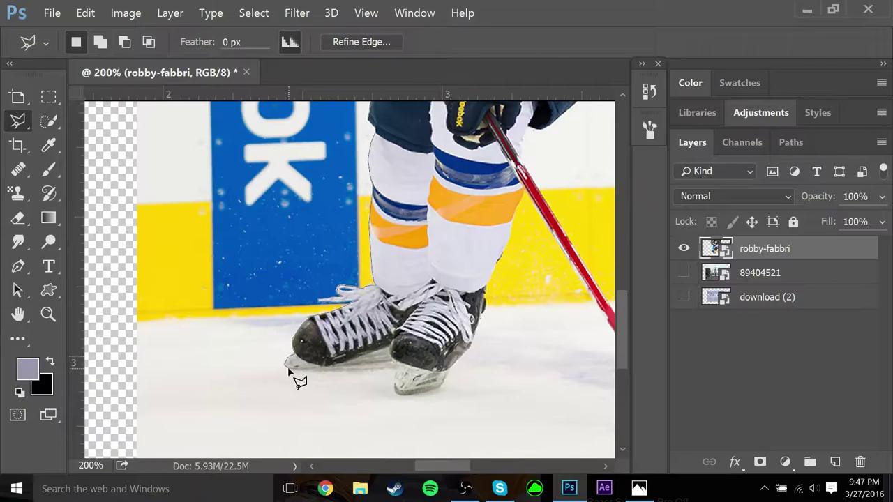
click(396, 367)
drag(511, 272, 338, 368)
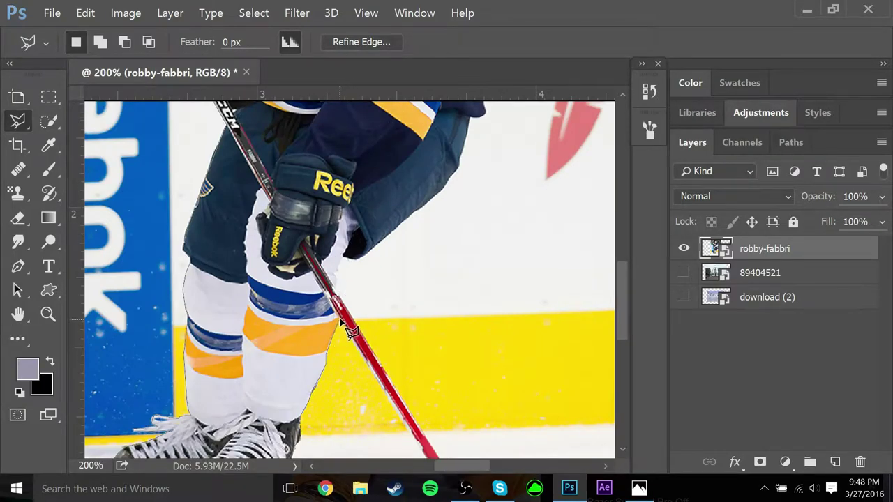
Step: Continue the lasso outline around the stick and puck, then up along the shorts and jersey side
scroll(431, 453, down, 3)
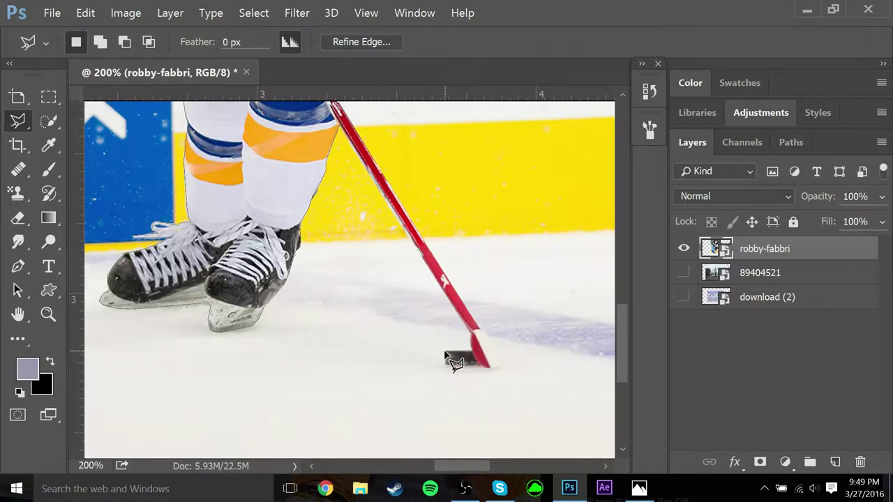
click(467, 304)
scroll(406, 208, up, 4)
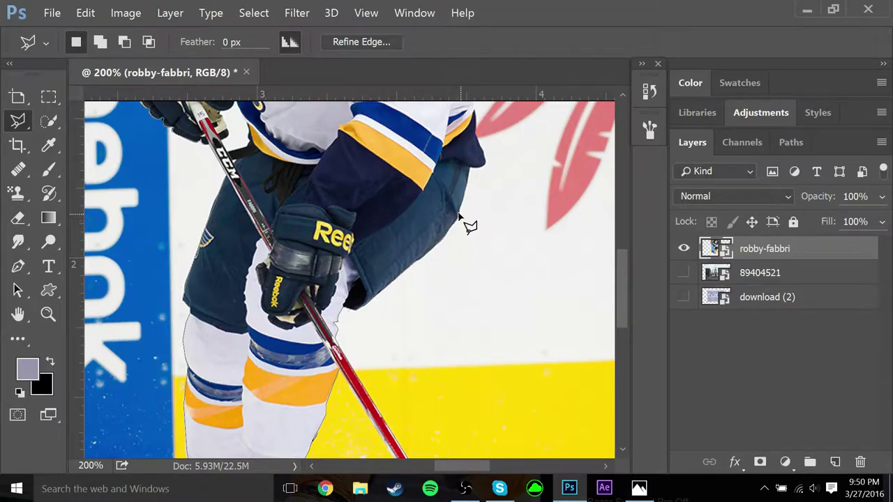
scroll(486, 162, up, 4)
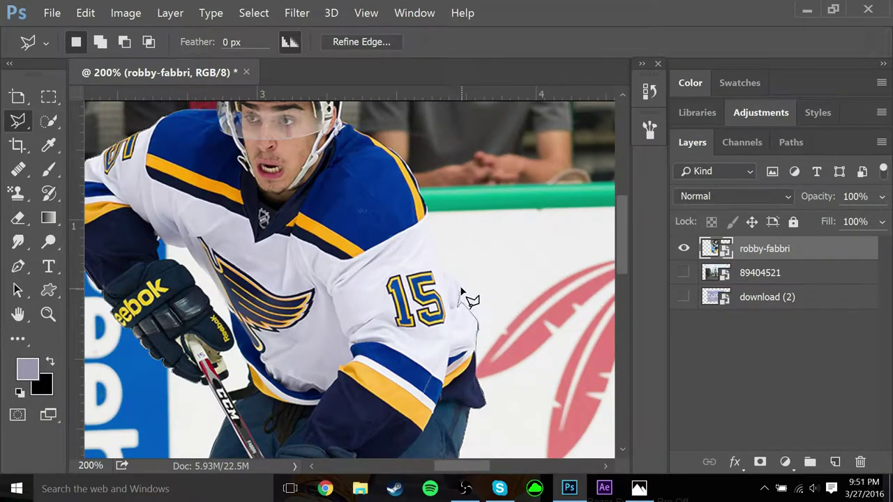
Step: Finish the outline around the shoulder and helmet, close the selection and apply it as a layer mask on the player layer
click(408, 168)
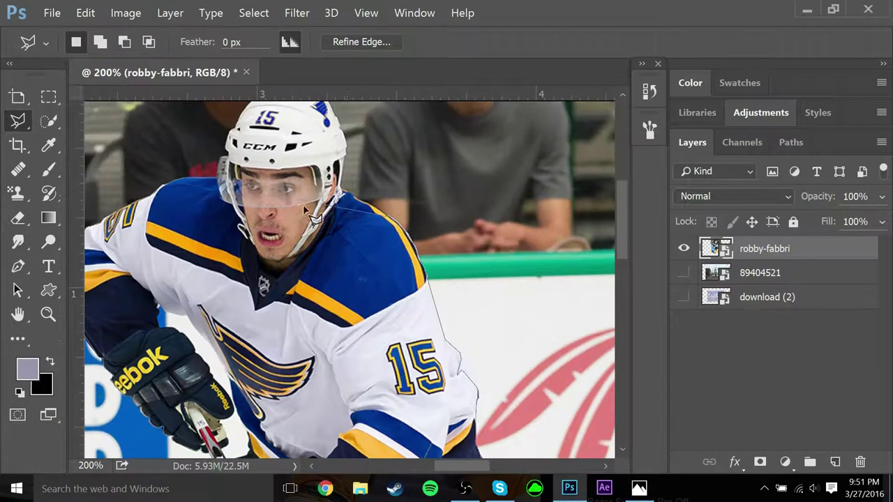
click(344, 190)
click(346, 150)
click(339, 123)
click(323, 131)
click(274, 129)
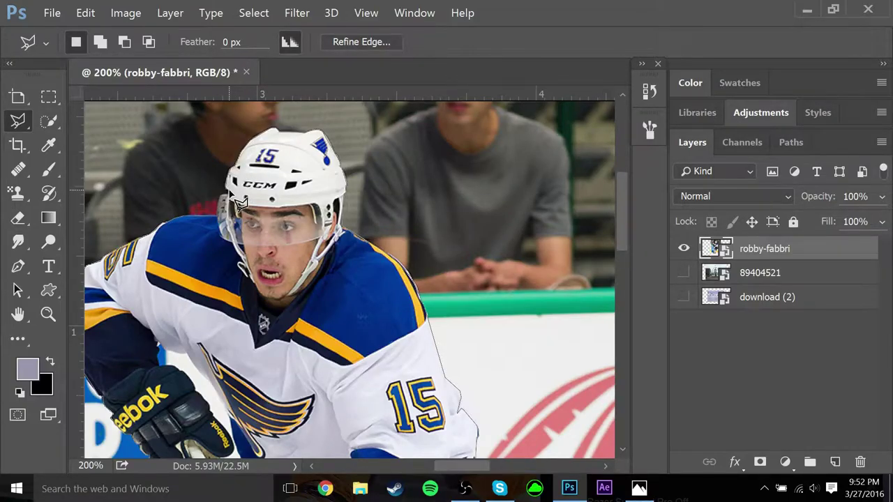
click(221, 219)
click(761, 462)
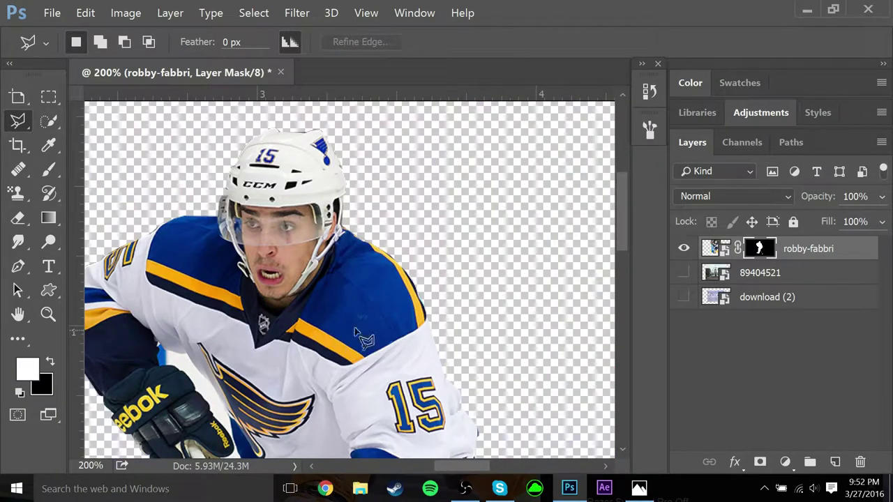
Step: Try to erase the background remnant between the player's arm and jersey with a 1 px eraser
key(z)
alt+click(471, 278)
click(401, 362)
key(l)
key(e)
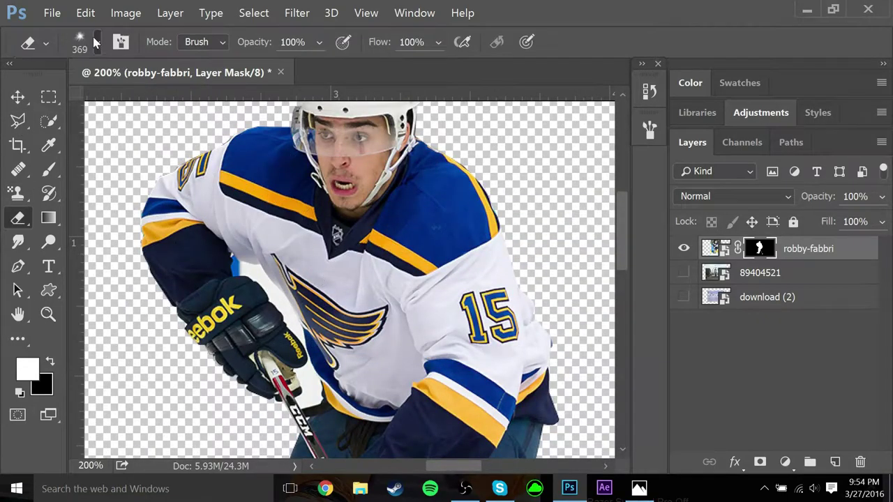
click(97, 43)
click(128, 179)
drag(106, 142, 223, 142)
drag(203, 102, 104, 103)
key(Return)
click(97, 42)
key(Return)
drag(235, 262, 233, 256)
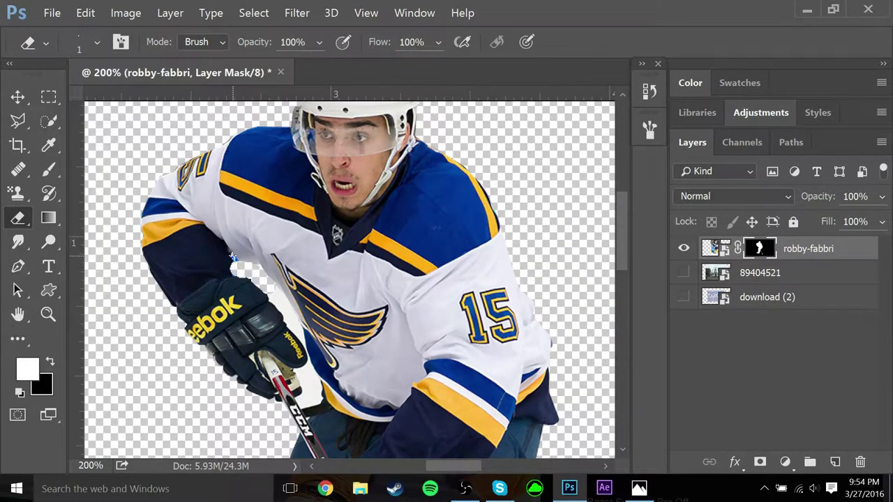
Step: Set the eraser size to 6 px and revert the erasing through the document history
click(97, 42)
text(6)
key(Return)
click(649, 92)
click(598, 187)
click(431, 211)
click(646, 93)
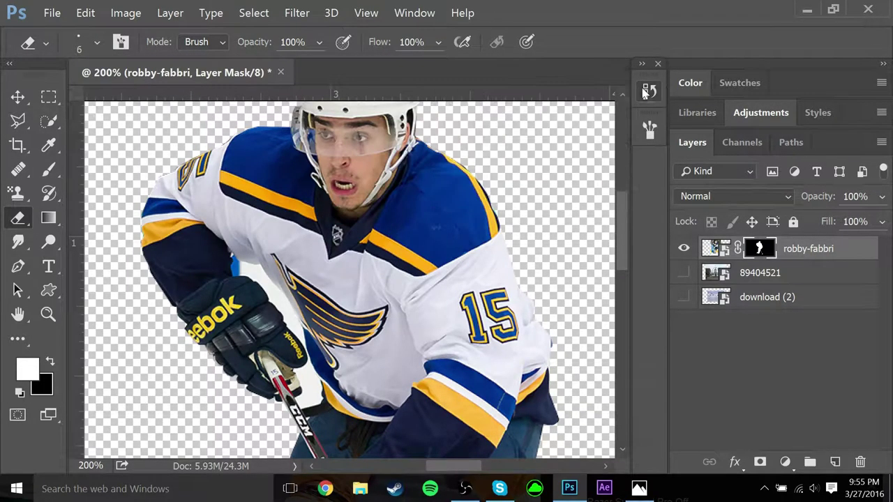
Step: Outline the leftover background gap between the glove and jersey with the Polygonal Lasso and mask it out
scroll(579, 141, down, 10)
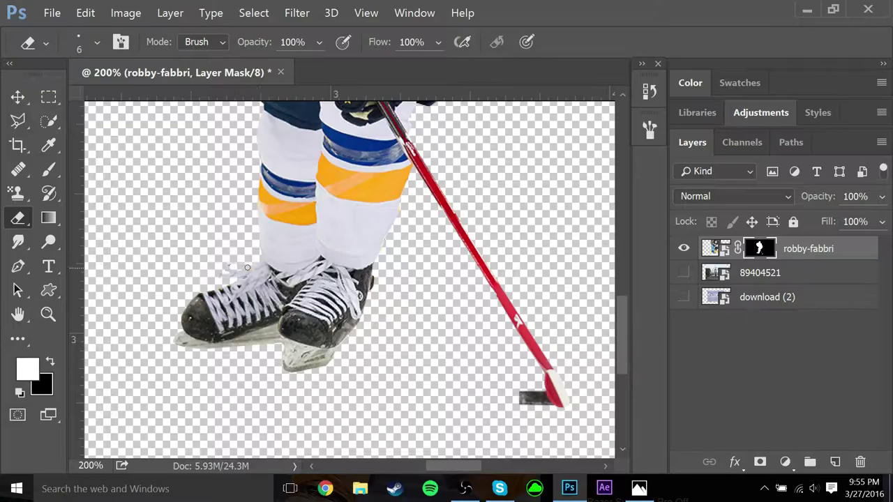
key(z)
key(ctrl+0)
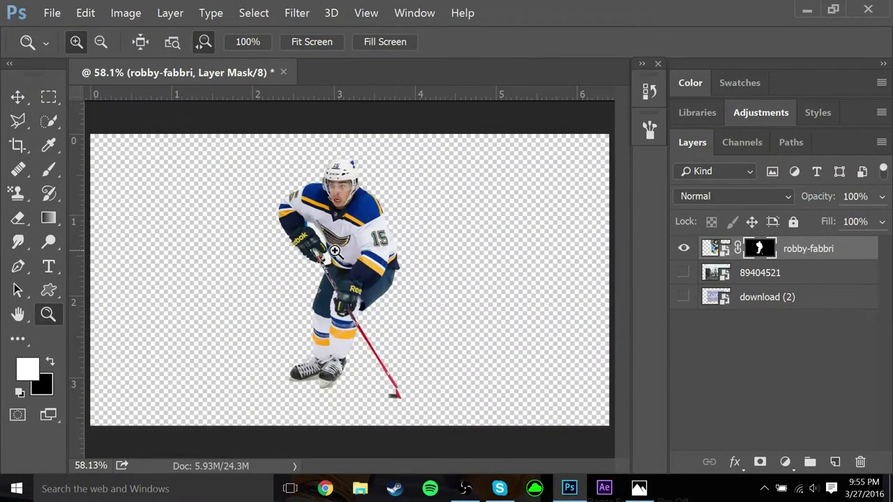
click(334, 250)
key(l)
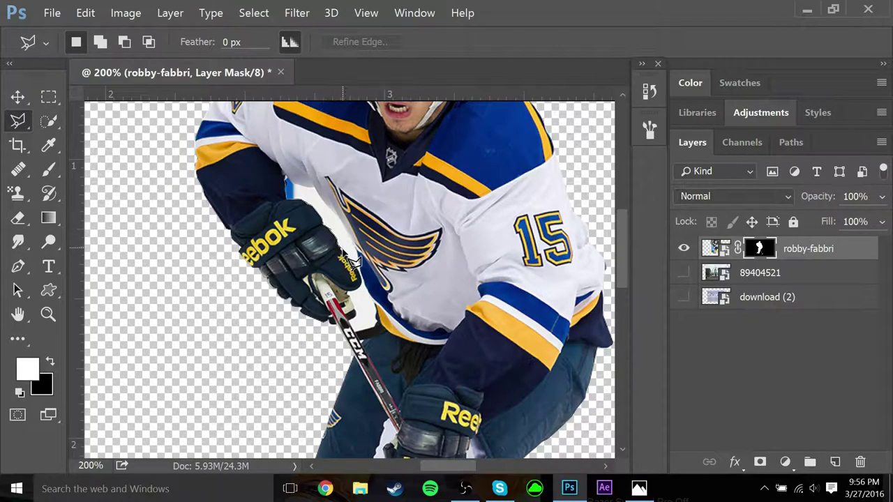
click(358, 289)
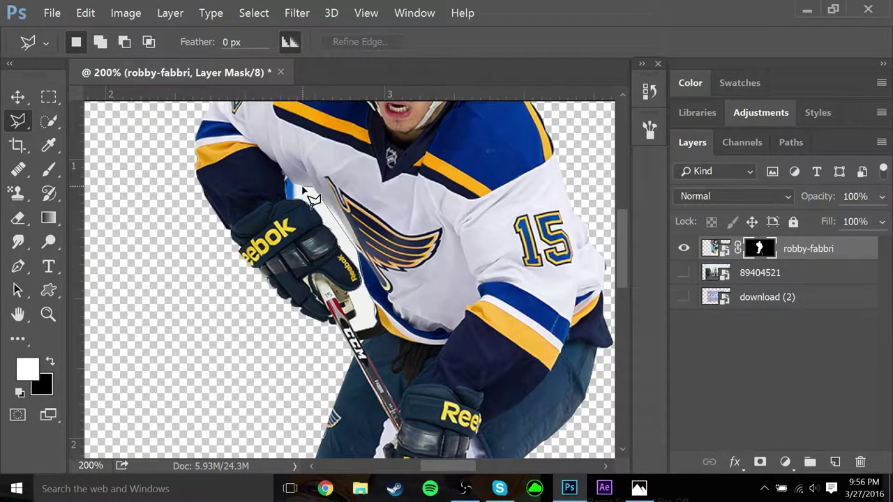
click(302, 196)
click(760, 462)
right_click(805, 249)
click(788, 272)
key(v)
key(z)
key(ctrl+1)
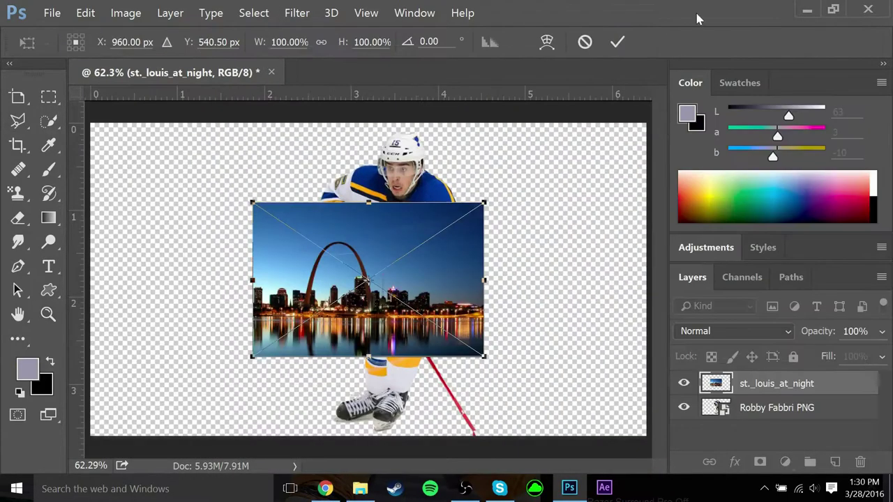
Step: Enlarge and position the placed st._louis_at_night image so it covers the whole canvas, and commit the placement
drag(363, 279, 468, 238)
drag(610, 113, 645, 104)
drag(222, 209, 220, 244)
drag(125, 123, 85, 109)
drag(245, 239, 246, 205)
click(617, 42)
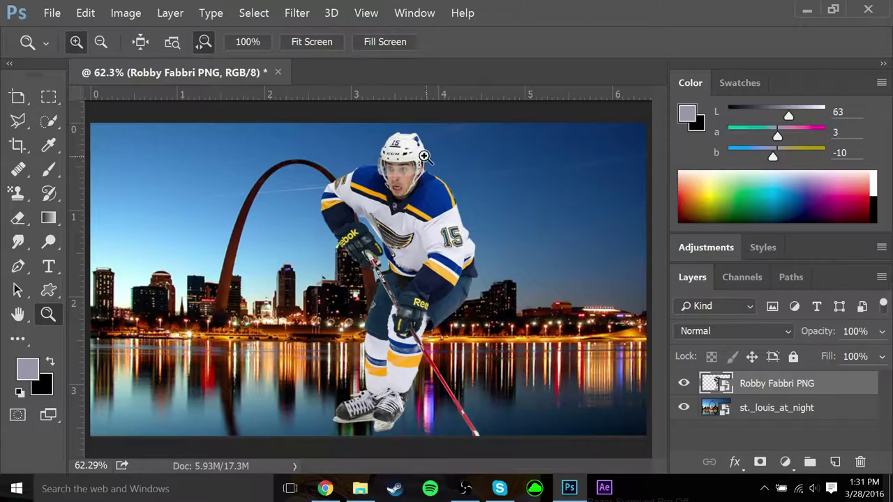
Step: Place the download (2) image from File Explorer into the document and stretch it over the whole canvas
click(360, 488)
drag(763, 192, 560, 321)
drag(540, 169, 663, 148)
drag(230, 303, 245, 315)
drag(215, 398, 125, 437)
drag(349, 293, 315, 302)
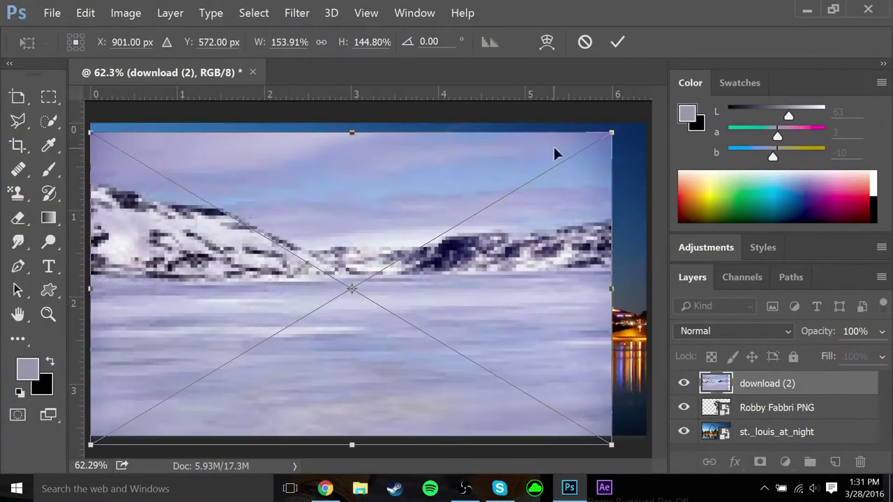
drag(613, 132, 660, 126)
key(Return)
Step: Select the icy lower part of the download (2) image, mask away the rest and move the layer below the player
key(l)
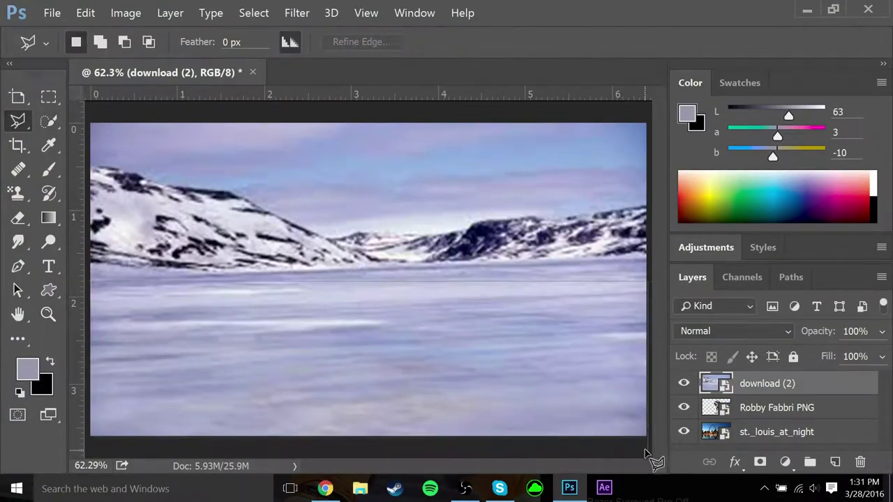
click(91, 282)
click(760, 462)
drag(791, 384, 793, 419)
Step: Free-transform the masked ice layer, moving and stretching it across the lower part of the canvas
key(ctrl+t)
drag(508, 213, 502, 271)
drag(367, 166, 781, 297)
drag(480, 297, 245, 182)
drag(481, 426, 461, 358)
drag(640, 434, 652, 443)
drag(605, 389, 827, 251)
key(Return)
key(l)
Step: Transform the ice layer again, stretching and skewing it until it fills the foreground up to the city shoreline
key(ctrl+t)
drag(508, 241, 892, 349)
drag(559, 349, 559, 251)
drag(196, 302, 85, 239)
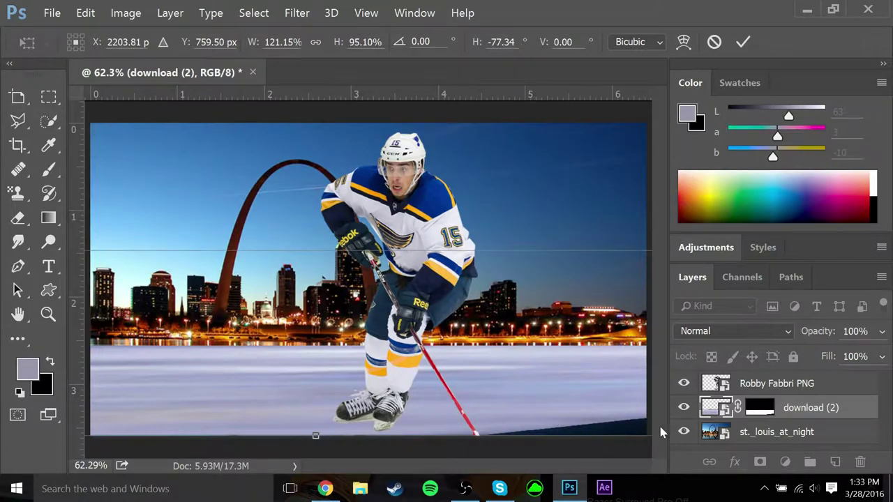
drag(616, 415, 63, 403)
drag(614, 341, 62, 339)
drag(593, 368, 288, 366)
drag(444, 347, 342, 222)
drag(280, 249, 284, 236)
drag(187, 213, 185, 229)
drag(229, 298, 621, 318)
drag(234, 336, 171, 338)
drag(420, 412, 10, 392)
drag(106, 230, 1, 230)
drag(632, 437, 660, 437)
key(Return)
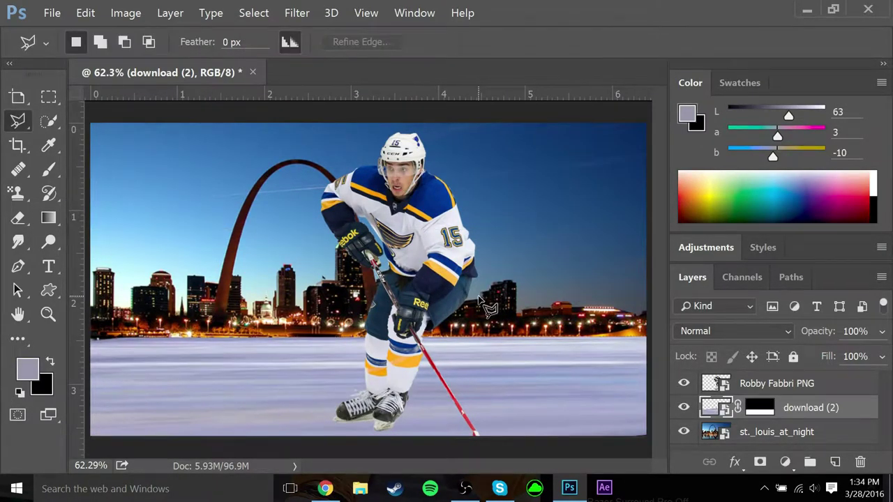
Step: Turn the st._louis_at_night layer black and white with an image adjustment
click(776, 432)
click(125, 13)
mouse_move(139, 50)
click(307, 147)
click(590, 47)
Step: Apply the Topaz Adjust 5 filter with the High Contrast preset to the st._louis_at_night layer
click(296, 12)
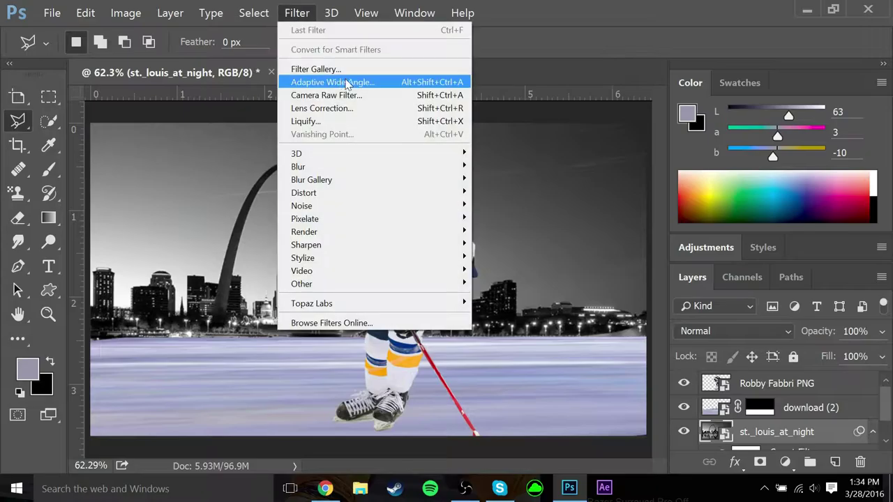
mouse_move(312, 304)
click(513, 304)
click(65, 395)
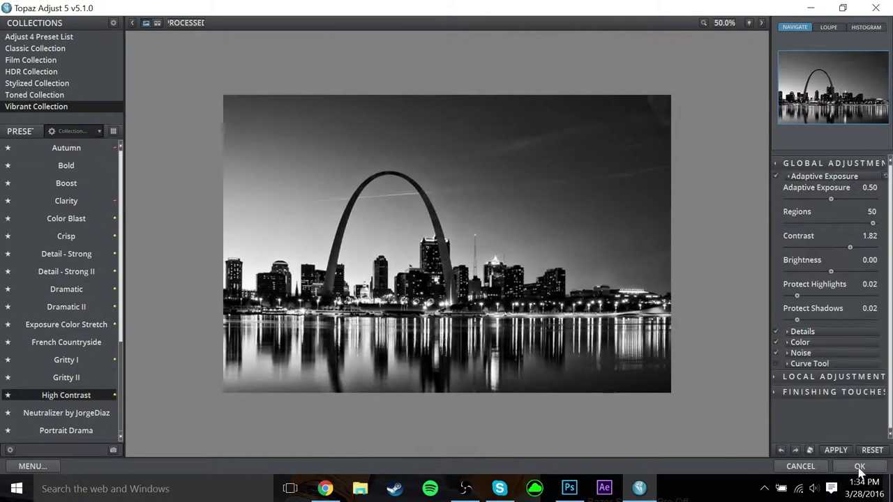
click(860, 469)
Step: Paint white clouds on a new top layer with an 1811 px cloud brush, and move that layer below the player
click(835, 462)
drag(758, 432, 759, 375)
click(48, 170)
click(97, 44)
drag(208, 102, 159, 103)
text(1811)
key(Return)
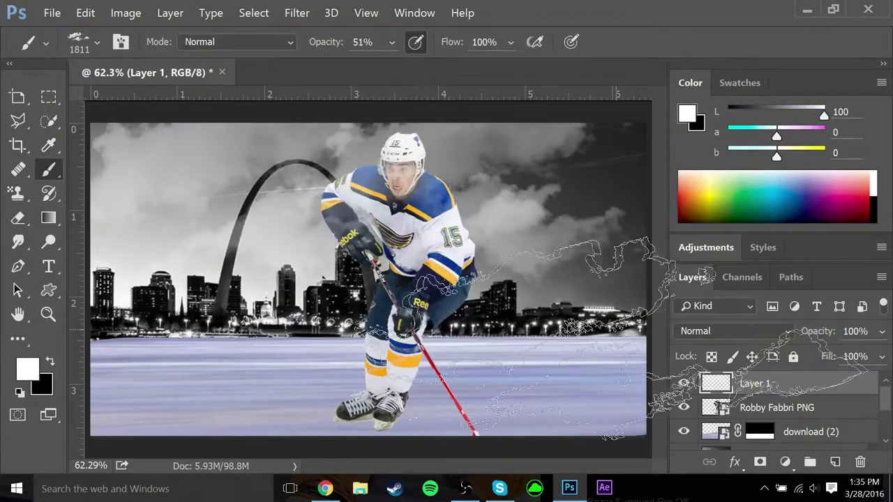
drag(755, 384, 784, 418)
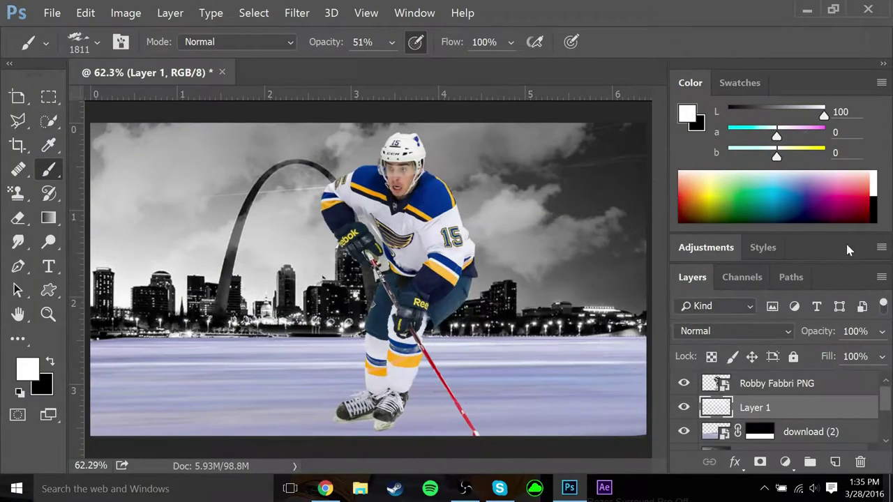
Step: Paint more white clouds over the ice and skyline, and slightly lower the cloud layer's opacity
click(272, 363)
click(538, 286)
click(883, 332)
mouse_move(878, 358)
mouse_down()
mouse_move(861, 361)
mouse_move(876, 361)
mouse_up()
click(882, 331)
Step: Save the cloud brush as a preset, load the Assassin_Brush_Set_by_ShiftyJ brushes and pick the first one
click(97, 43)
click(250, 109)
click(626, 175)
click(250, 79)
click(356, 311)
click(380, 208)
click(42, 218)
click(810, 462)
right_click(783, 408)
click(691, 102)
Step: Create a new layer below the player, set the brush to 291 px and choose a blue of L 29, a 13, b -48
click(836, 462)
click(97, 43)
drag(205, 103, 184, 104)
click(806, 219)
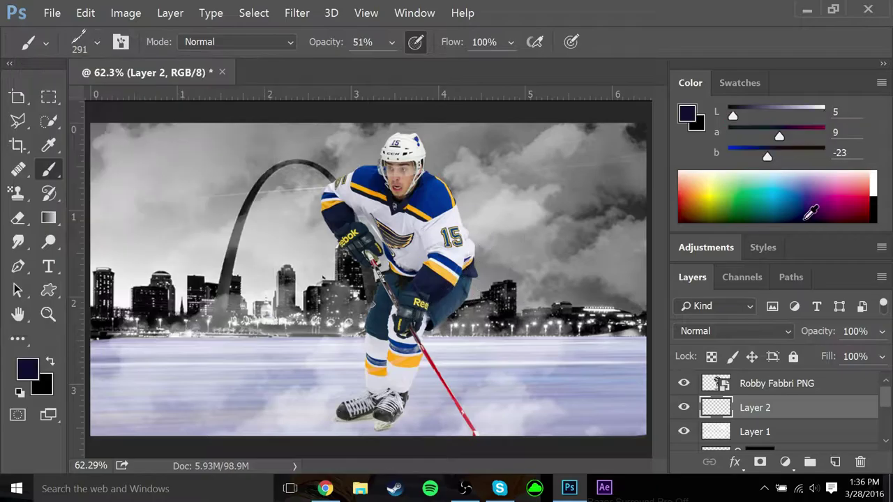
drag(793, 187, 802, 197)
Step: Stamp blue diagonal strokes around the player's shoulders, arms, waist and legs on the new layer
click(427, 214)
click(414, 359)
click(385, 355)
click(370, 286)
click(334, 196)
click(452, 262)
Step: Reload the Assassin_Brush_Set_by_ShiftyJ brushes, pick the 849 px brush, reduce its size and stamp it beside the player's hip
click(97, 43)
click(251, 78)
click(335, 311)
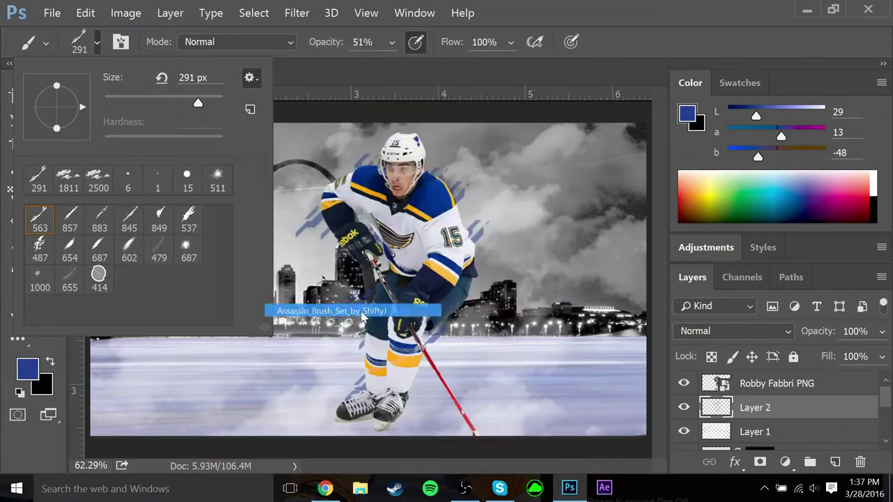
click(159, 219)
drag(212, 103, 180, 104)
click(459, 283)
Step: Switch to another stroke brush at 155 px and stamp blue strokes behind the player's knees
click(74, 47)
click(131, 250)
click(174, 104)
click(395, 325)
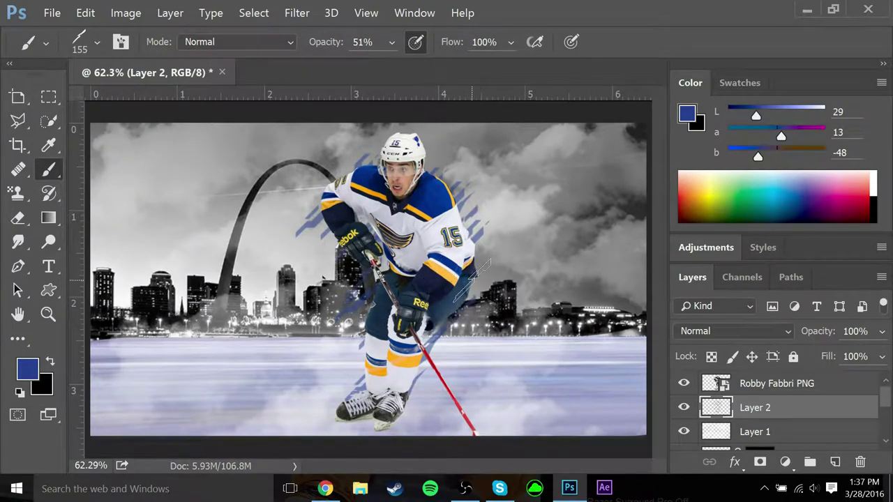
Step: Load the Gravity_Brushes_by_ShiftyJ set, pick one of its brushes and stamp it behind the player's legs
click(97, 42)
click(249, 78)
click(328, 451)
click(365, 203)
click(70, 279)
click(380, 311)
Step: Reload the Gravity_Brushes_by_ShiftyJ set, try the 853 px brush behind the player and undo the test stamps
click(97, 42)
click(249, 77)
click(321, 454)
click(365, 203)
click(187, 217)
key(Return)
click(85, 13)
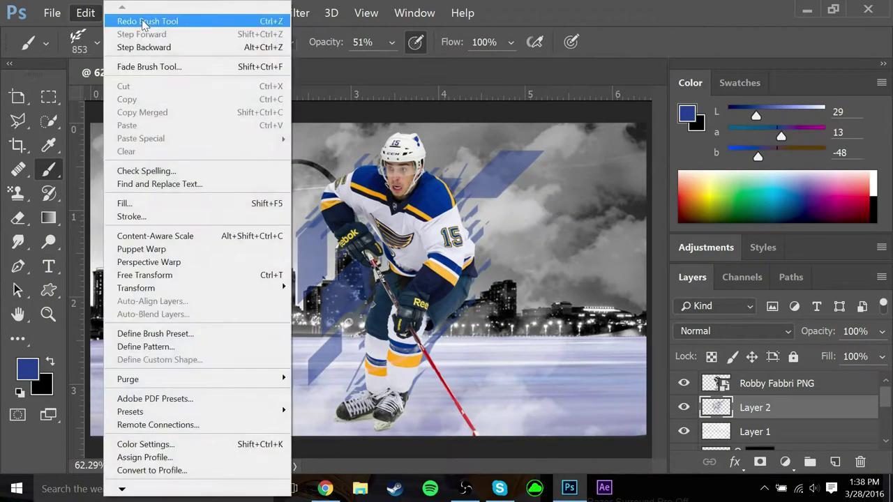
click(144, 47)
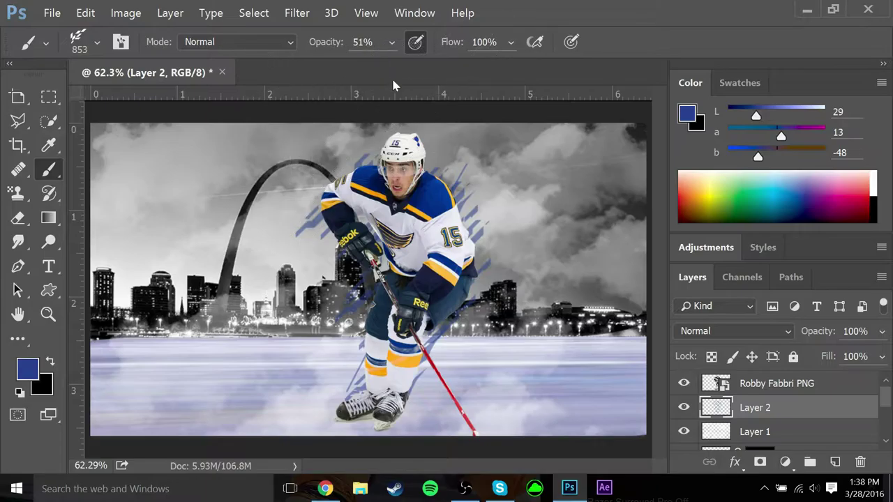
Step: Load the Wet Media Brushes, choose a different brush and stamp it in blue behind the player's torso
click(97, 41)
click(249, 108)
key(Escape)
click(250, 77)
click(508, 178)
click(194, 254)
click(409, 245)
Step: Set the foreground colour to yellow (L 90, a -10, b 73) and stamp strokes around the player's torso, arms and legs with a recent brush
drag(741, 197, 711, 202)
drag(806, 117, 815, 117)
click(97, 42)
click(217, 180)
click(434, 213)
click(343, 235)
click(450, 321)
click(373, 318)
click(370, 281)
Step: Choose another recent stroke brush and paint yellow behind the player's shoulder and from the hip down to the legs
click(97, 42)
click(218, 180)
click(355, 171)
drag(480, 301, 387, 375)
Step: Browse the brush sets by loading Special Effect Brushes and M Brushes in turn
click(97, 42)
click(250, 79)
click(490, 142)
click(380, 209)
click(251, 80)
click(491, 51)
click(381, 209)
Step: Load the Kinetic_Brush_Set_by_ShiftyJ set and choose a brush from it
click(251, 78)
click(335, 467)
click(381, 208)
click(40, 279)
click(605, 252)
Step: Load the Gravity_Brushes_by_ShiftyJ set, reduce a stroke brush to 243 px and stamp yellow strokes around the player's lower legs
click(97, 42)
click(251, 78)
click(342, 455)
click(381, 209)
click(99, 222)
drag(212, 102, 156, 103)
click(606, 268)
click(419, 392)
click(359, 391)
Step: Load the Evasion and Radiant_Brush_Set_by_ShiftyJ sets, pick the 559 px brush and stamp it in yellow beside the player's knee
click(97, 42)
click(250, 78)
click(391, 402)
click(376, 209)
click(249, 77)
click(498, 97)
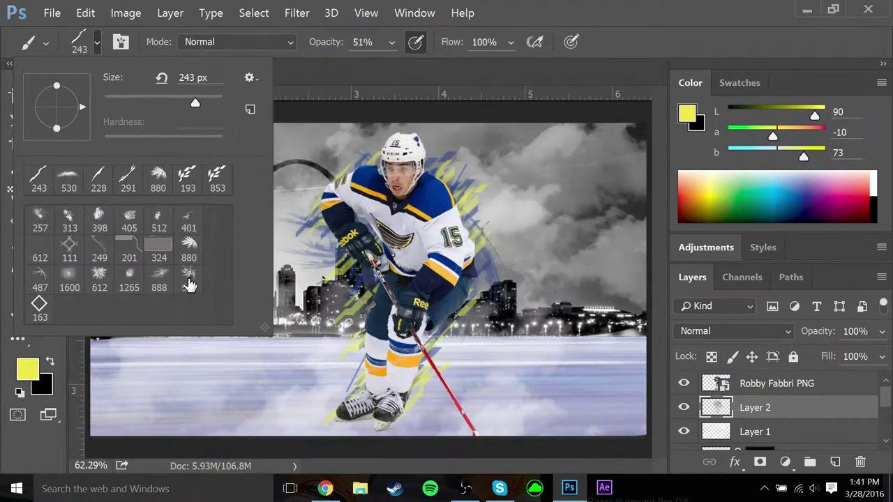
double_click(186, 279)
click(424, 345)
Step: Set the foreground colour to blue (L 30, a 5, b -101) and stamp the 559 px brush behind the player's torso and hips
drag(804, 214, 800, 194)
drag(759, 157, 740, 158)
drag(766, 115, 757, 117)
click(420, 289)
click(388, 273)
click(412, 207)
Step: Load the Basic Brushes, set the eraser to a 60 px brush with 0% hardness, activate the player layer and undo the last erase
click(97, 42)
click(249, 77)
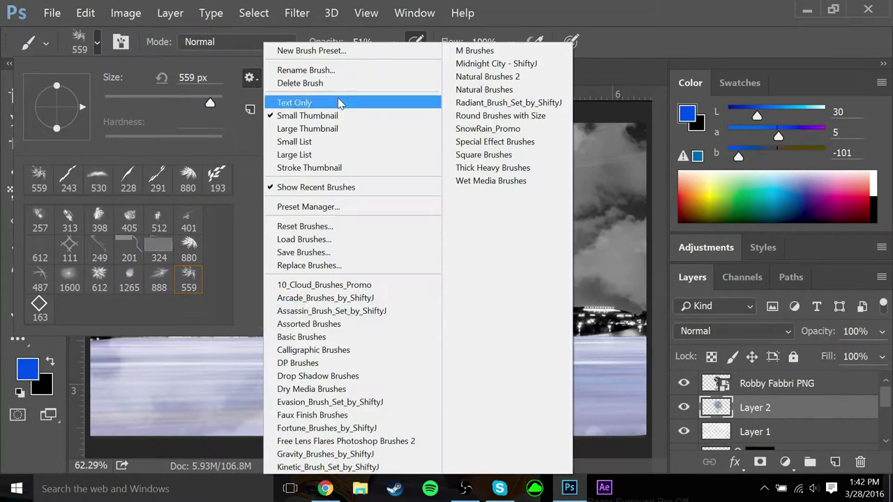
click(335, 337)
scroll(199, 295, down, 5)
click(199, 295)
click(86, 49)
key(e)
click(87, 43)
click(130, 297)
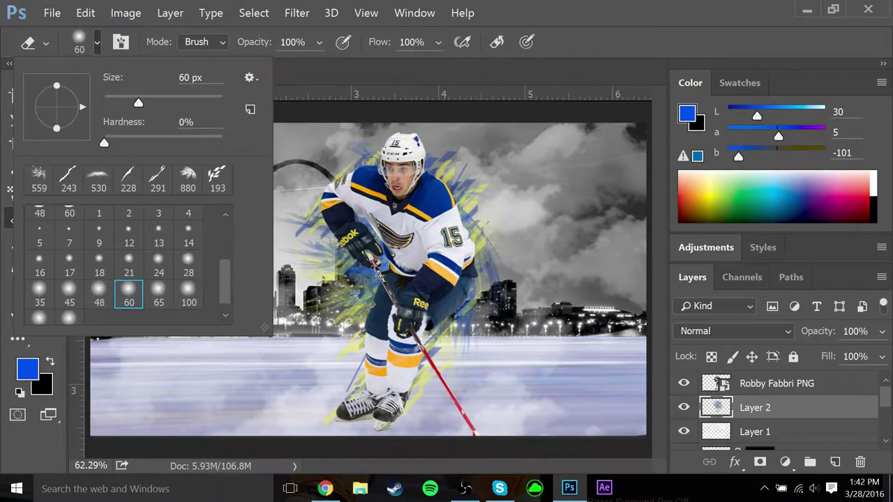
ctrl+click(365, 167)
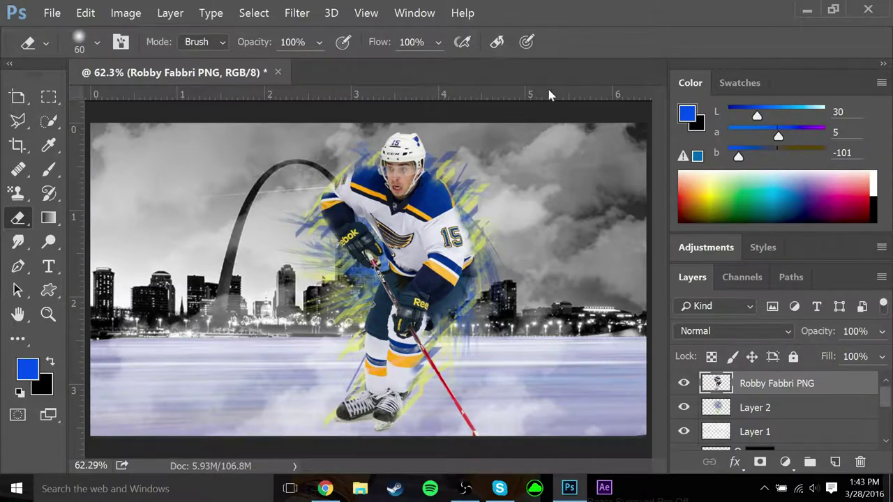
key(ctrl+z)
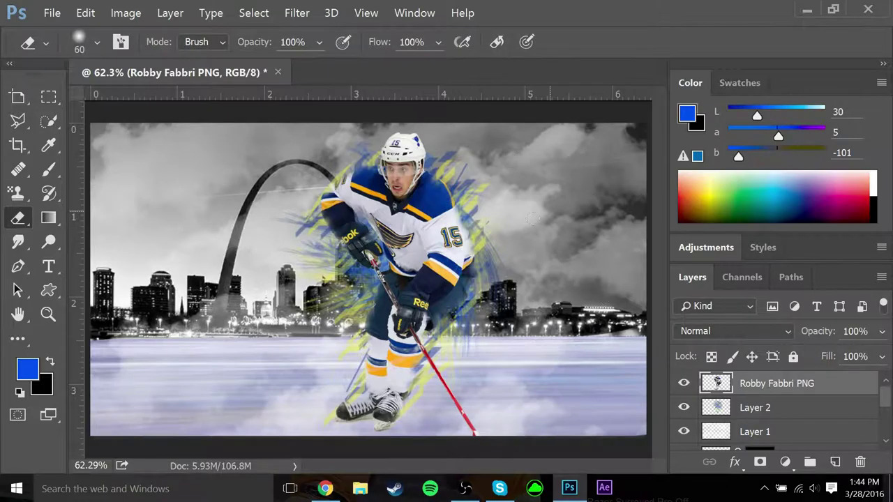
Step: Set the foreground colour to white and switch to the Brush tool with the 880 px brush
click(792, 173)
click(874, 179)
click(97, 43)
click(11, 192)
click(49, 170)
click(97, 43)
Step: Try a white stamp on the player layer and undo it
click(389, 226)
click(85, 13)
click(140, 8)
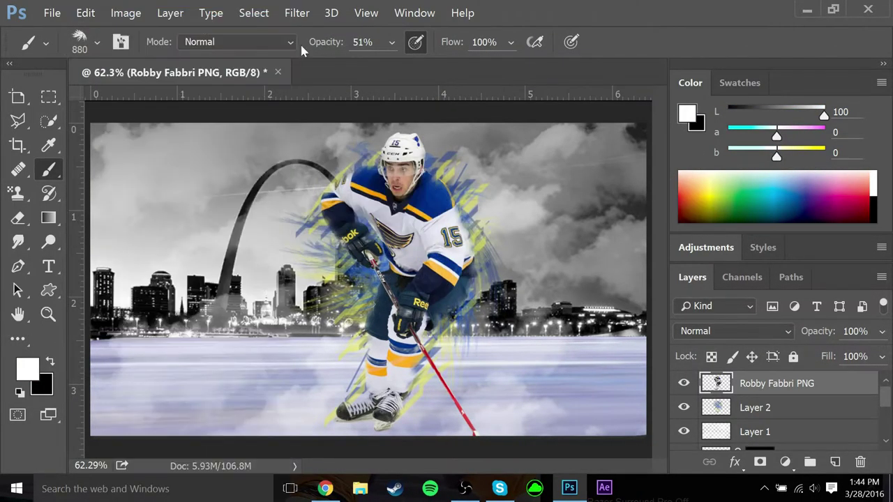
Step: Stamp white strokes around the player on Layer 2, using the 880 px, 228 px and 530 px brushes
click(775, 407)
click(396, 252)
click(97, 43)
double_click(188, 178)
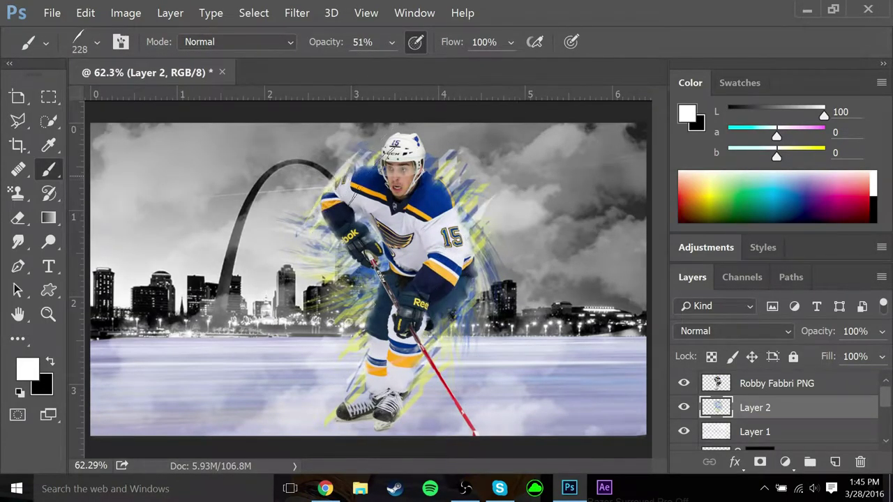
drag(452, 356, 486, 254)
click(97, 42)
double_click(213, 180)
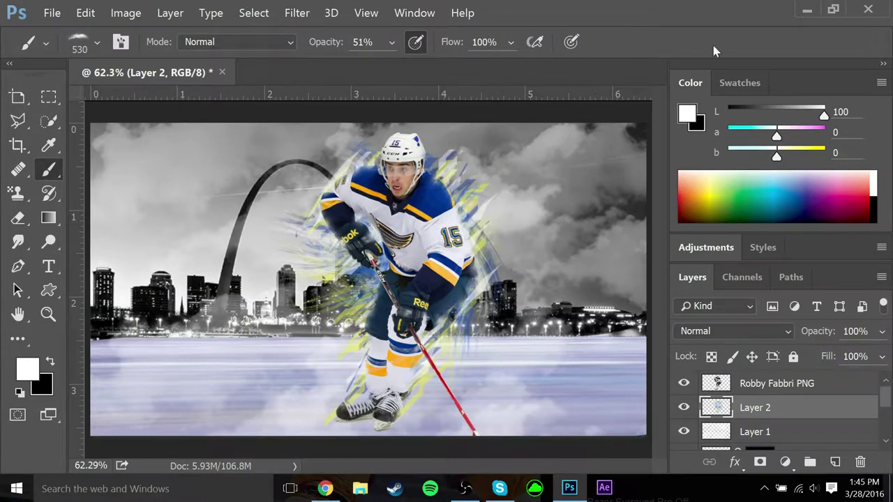
click(97, 42)
Step: Lock the transparent pixels of the player layer and duplicate the layer
click(783, 386)
click(779, 332)
key(Escape)
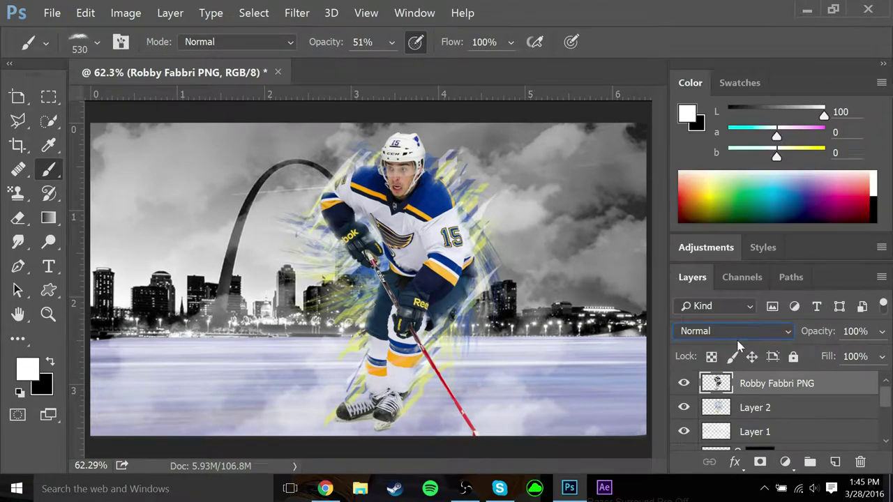
click(712, 356)
right_click(803, 385)
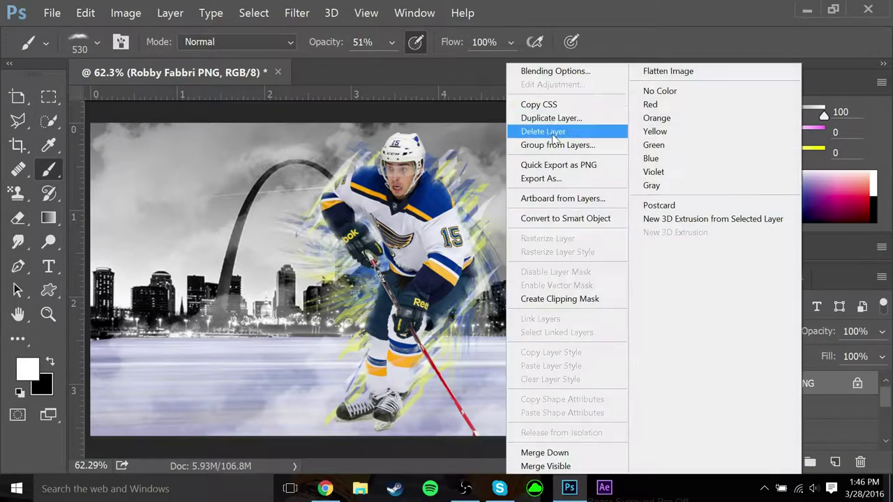
click(551, 117)
key(Return)
Step: Hide the rulers, transform the player copy into a flattened shadow shape lying on the ice and place it below the original player layer
key(ctrl+r)
key(ctrl+t)
drag(135, 337, 543, 405)
drag(322, 384, 325, 379)
mouse_move(493, 420)
mouse_down()
mouse_move(488, 412)
mouse_move(510, 423)
mouse_up()
key(Return)
drag(834, 391, 831, 419)
Step: Fill the flattened player copy with a black gradient and set its layer opacity to 26%
click(48, 218)
click(27, 368)
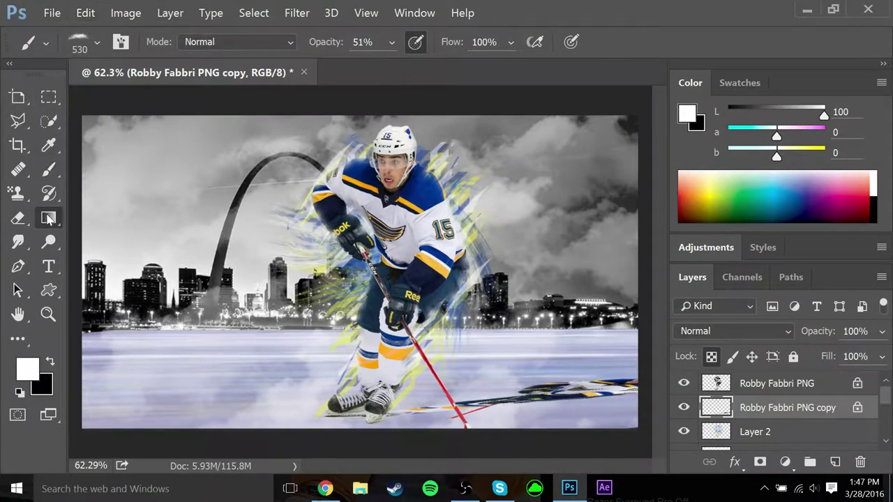
click(619, 66)
drag(882, 331, 818, 360)
click(29, 37)
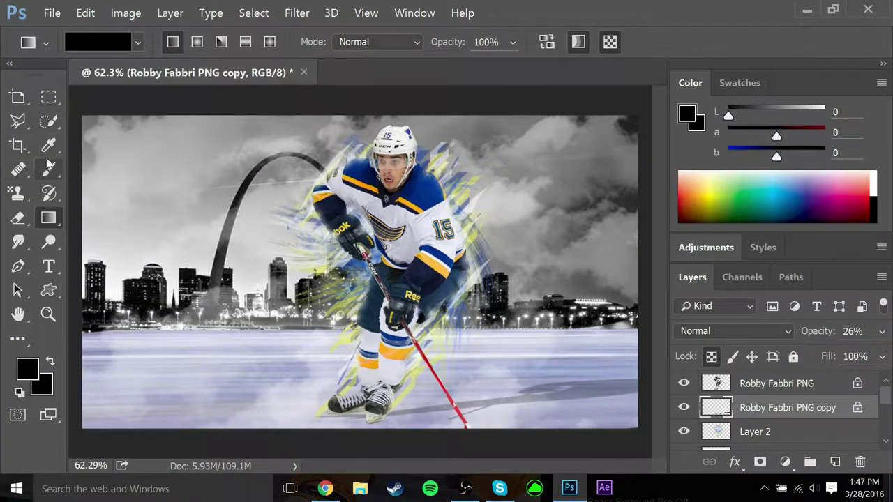
Step: Switch to a hard round brush of 67 px and try a black dab at the tip of the stick
click(48, 169)
click(97, 42)
scroll(176, 247, up, 1)
click(41, 222)
drag(132, 101, 144, 102)
click(470, 422)
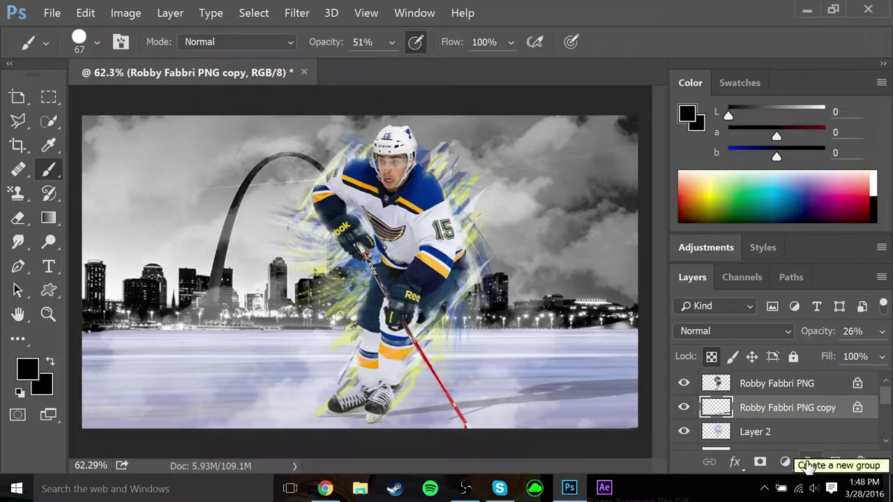
Step: Undo the last edit and create a new layer directly above Layer 2 for the stick's shadow
scroll(752, 411, down, 3)
scroll(752, 390, up, 3)
click(753, 385)
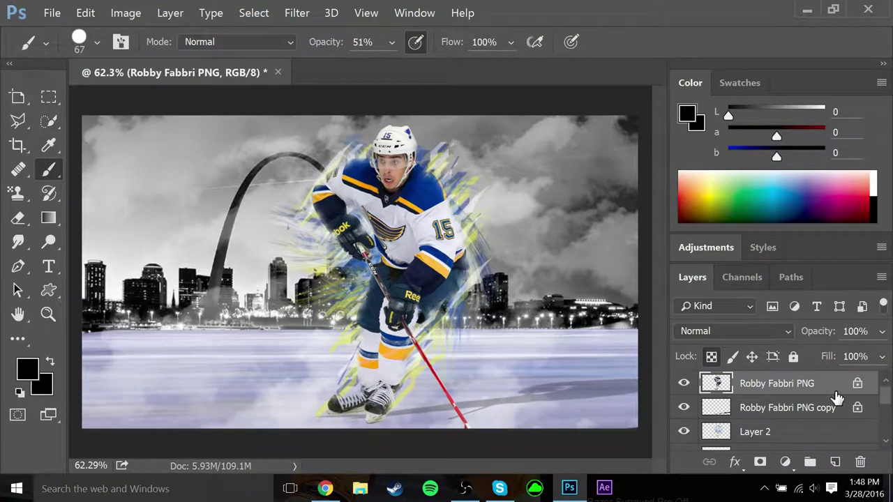
click(776, 432)
click(86, 12)
click(232, 23)
click(835, 462)
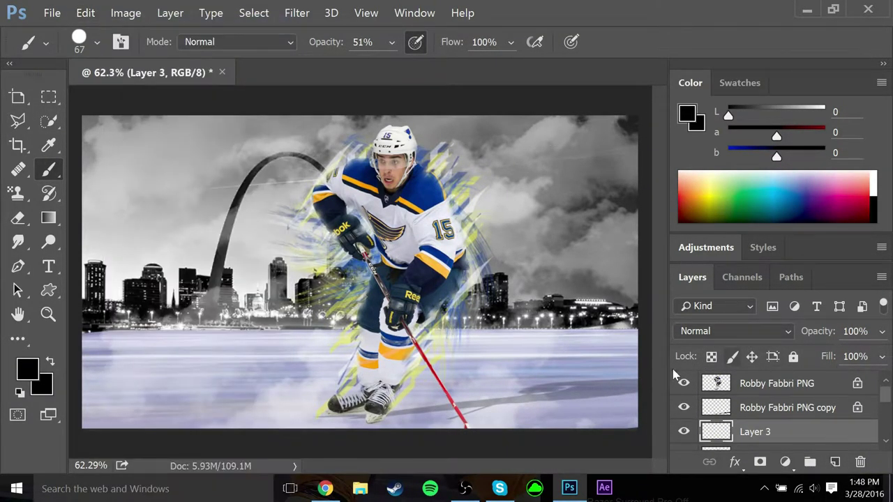
Step: Dab black at the stick's tip on Layer 3 and adjust the dab with Free Transform
click(469, 427)
key(ctrl+t)
drag(469, 417, 458, 416)
key(Return)
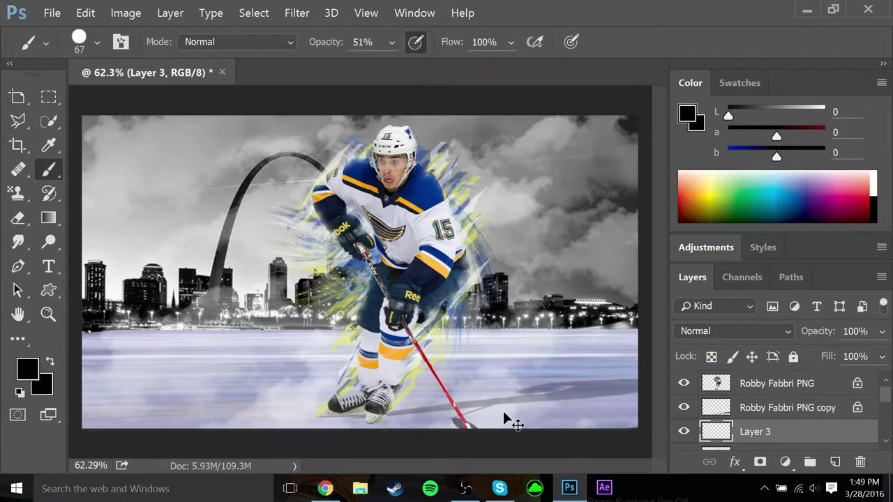
Step: Transform the black dab again beside the stick's tip and set Layer 3's opacity to 87%
key(ctrl+t)
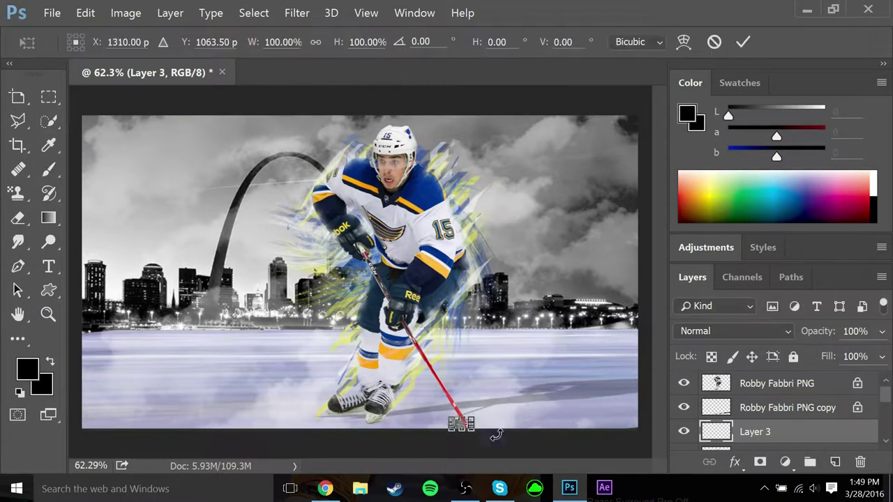
drag(461, 424, 483, 416)
key(Return)
drag(882, 331, 868, 358)
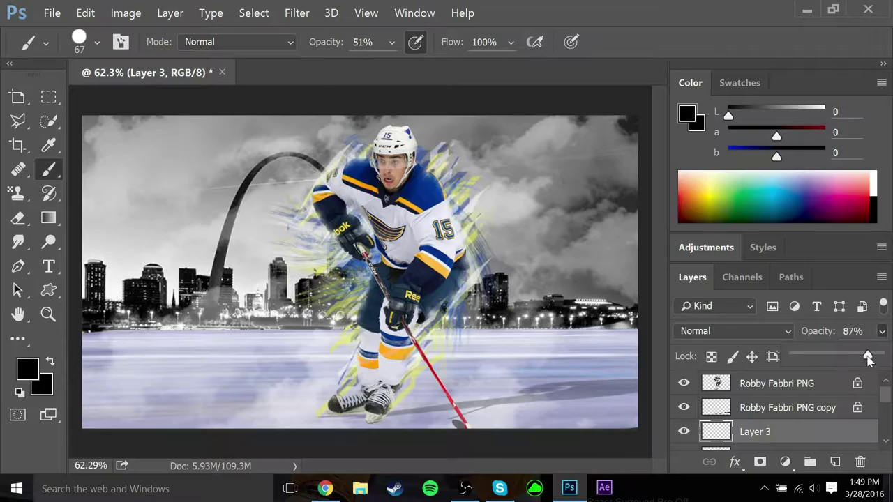
Step: Dab black under the player's skate and reshape it with Free Transform as a contact shadow
click(376, 418)
key(ctrl+t)
drag(401, 399, 448, 405)
mouse_move(428, 410)
mouse_down()
mouse_move(411, 410)
mouse_move(561, 409)
mouse_move(466, 412)
mouse_up()
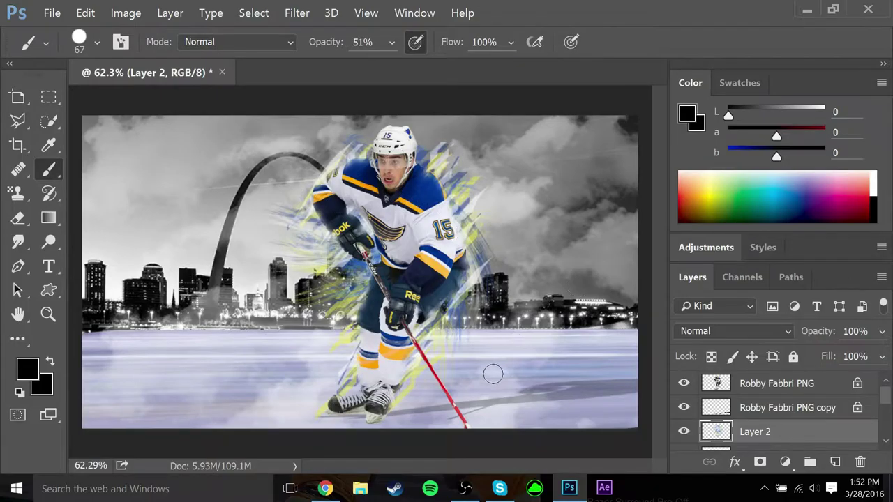
Step: Load the SnowRain_Promo brushes, choose a splatter brush at 401 px and undo the test stamp
click(97, 42)
click(249, 78)
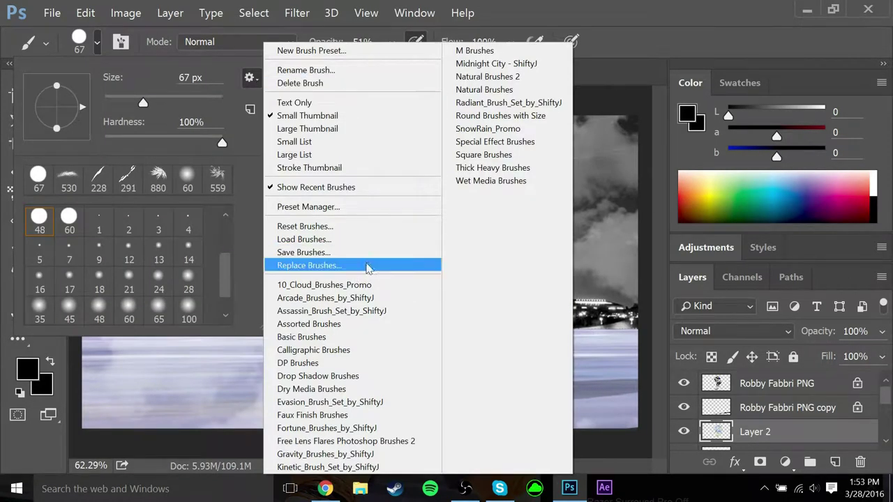
click(551, 132)
click(405, 211)
click(40, 221)
drag(211, 103, 202, 103)
click(577, 179)
click(85, 12)
click(185, 50)
Step: Set the foreground colour to blue (L 30, a 68, b -111) and stamp splatter dots around the player on Layer 2
click(27, 369)
click(449, 151)
drag(384, 108, 427, 75)
click(614, 65)
click(442, 195)
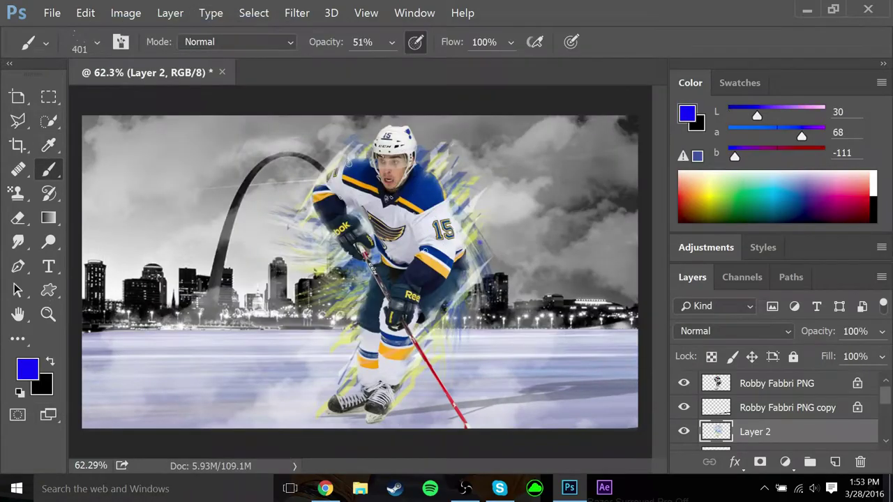
Step: Stamp splatter dots around the player in white and in yellow (L 91, a -11, b 86)
key(d)
key(x)
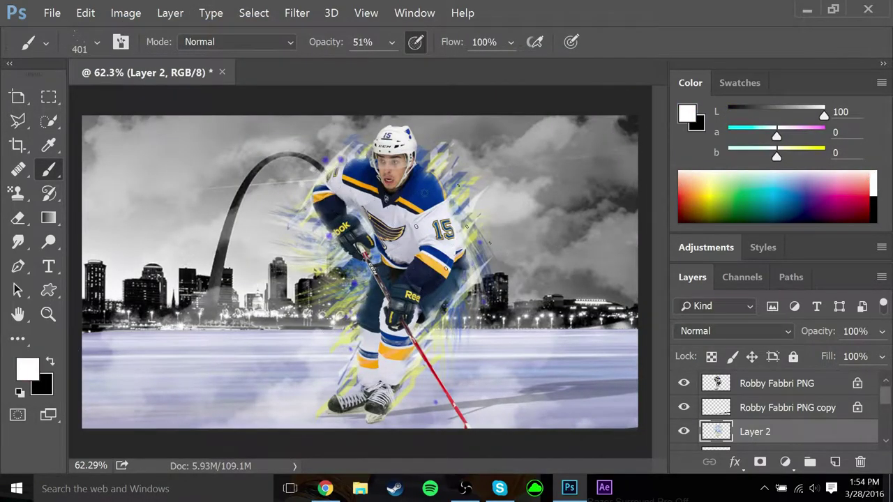
click(714, 196)
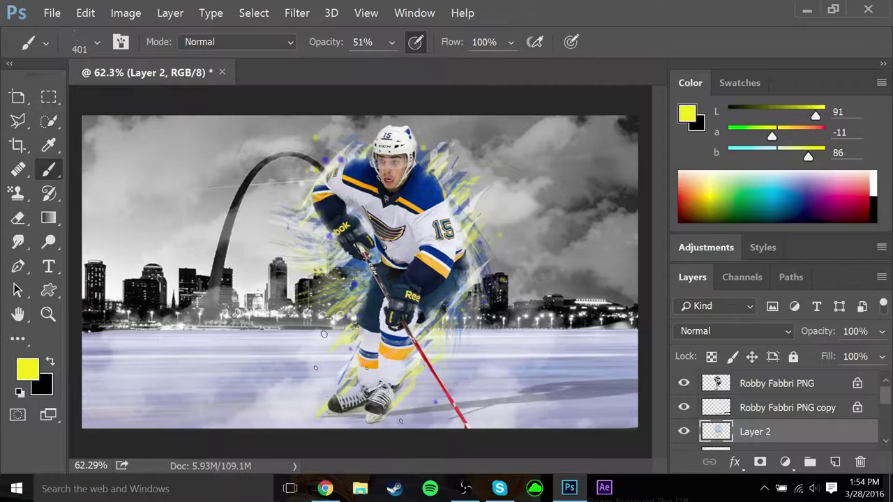
Step: Reset the colours to the defaults with white in the foreground and set the brush opacity to 10%
key(d)
key(x)
key(1)
Step: Add a new layer above the st._louis_at_night layer and bring it to the front of the layer stack
scroll(773, 418, down, 5)
click(774, 410)
click(171, 164)
key(Return)
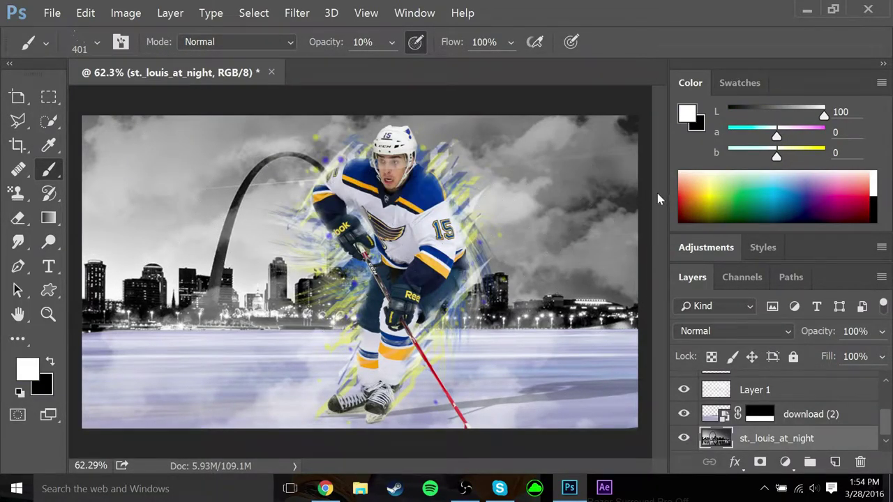
key(ctrl+shift+alt+n)
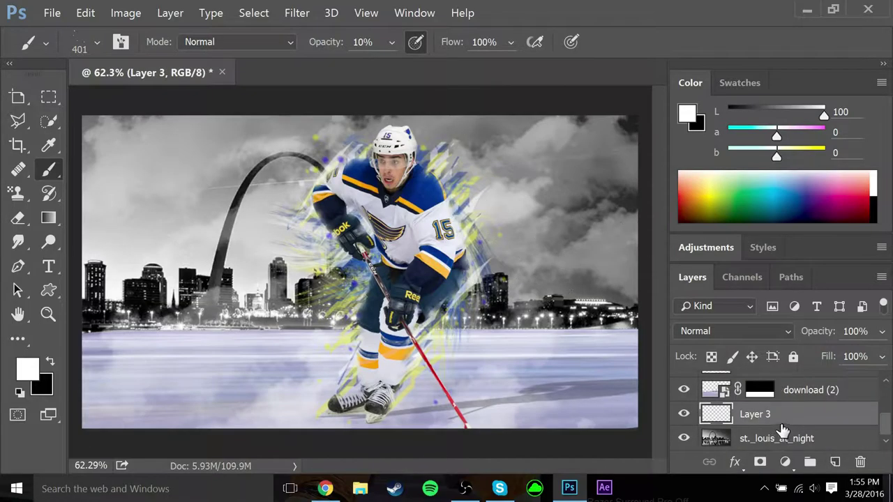
key(ctrl+shift+bracketright)
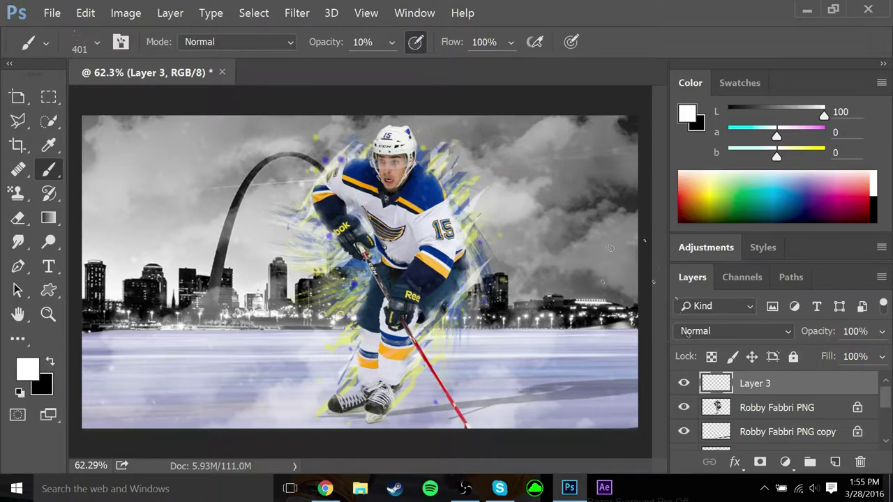
Step: Load the Free Lens Flares Photoshop Brushes 2 set and choose its 3375 px flare brush
click(87, 42)
click(251, 78)
click(537, 102)
click(380, 209)
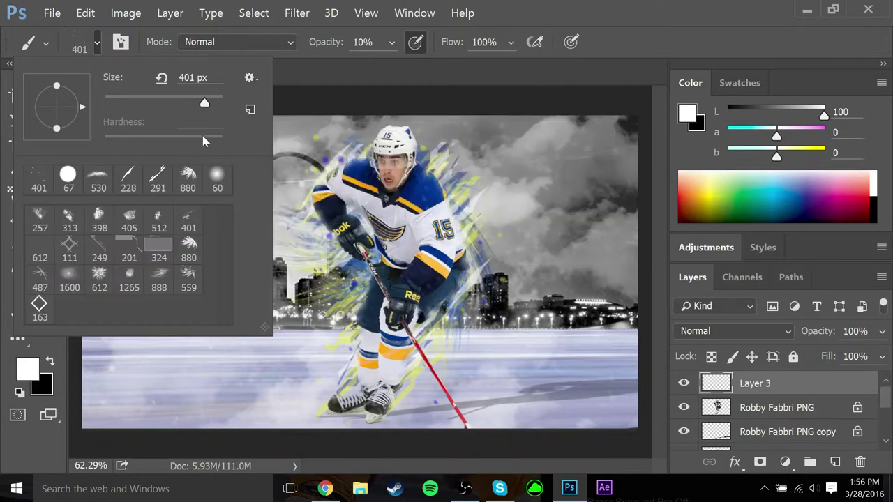
click(250, 78)
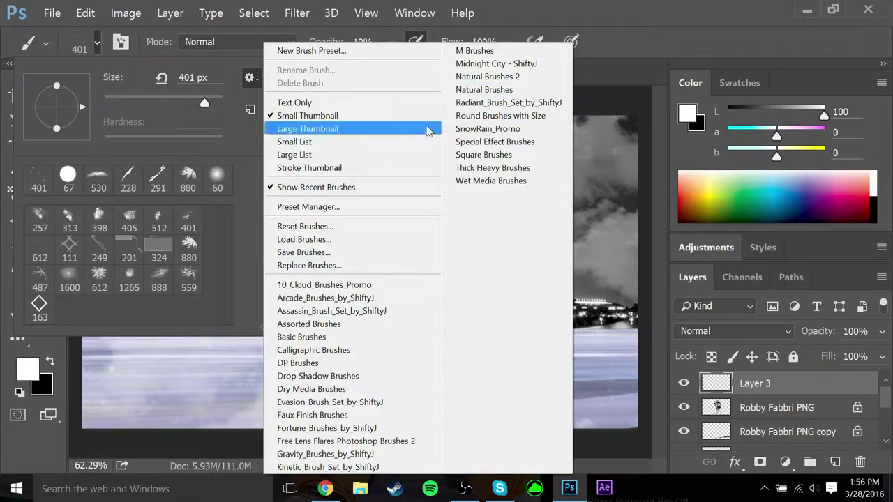
click(346, 441)
click(159, 253)
key(Return)
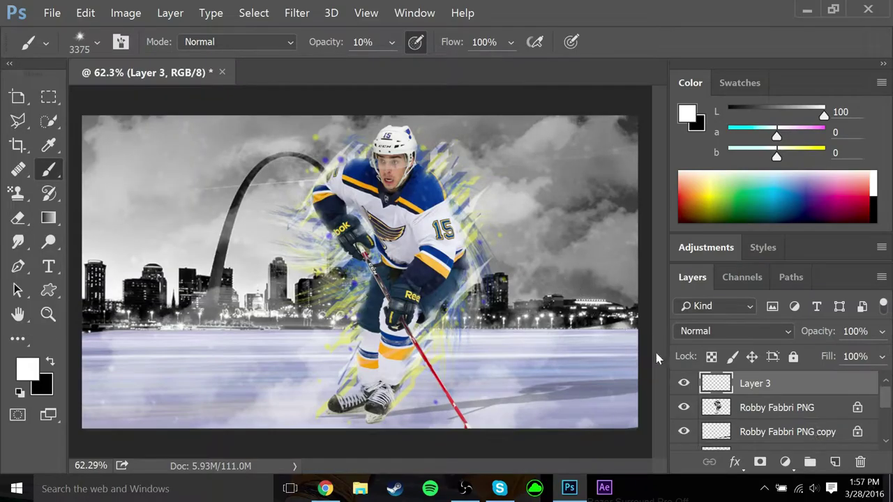
Step: Create a new empty layer above Layer 3 at the front of the layer stack and open the brush presets
scroll(792, 392, down, 5)
drag(793, 404, 802, 397)
drag(802, 400, 800, 436)
click(809, 385)
click(835, 462)
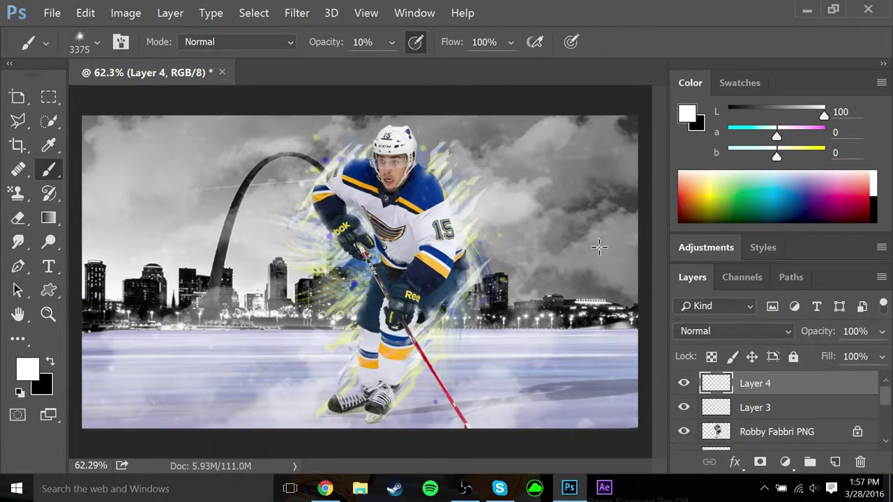
click(87, 42)
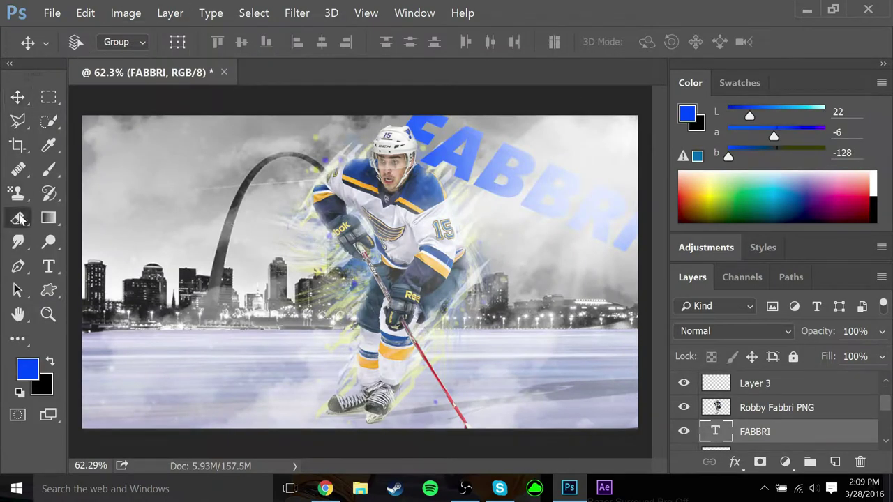
Step: Load the Assassin_Brush_Set_by_ShiftyJ brushes for the Eraser and choose the 563 px streak brush
click(19, 219)
click(97, 42)
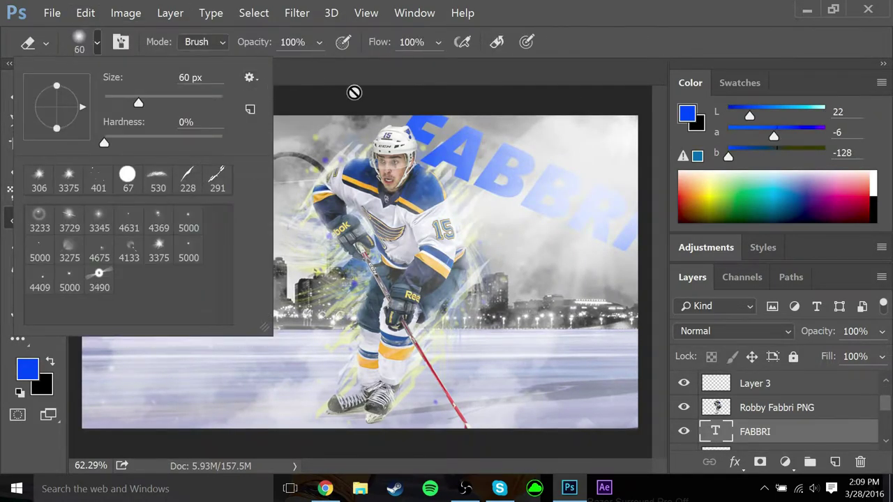
click(249, 77)
click(314, 307)
click(389, 212)
click(40, 214)
Step: Rasterize the FABBRI text, set the eraser size to 111 px and erase streaks from its letters
click(447, 167)
click(388, 217)
click(96, 42)
drag(175, 102, 148, 103)
click(503, 160)
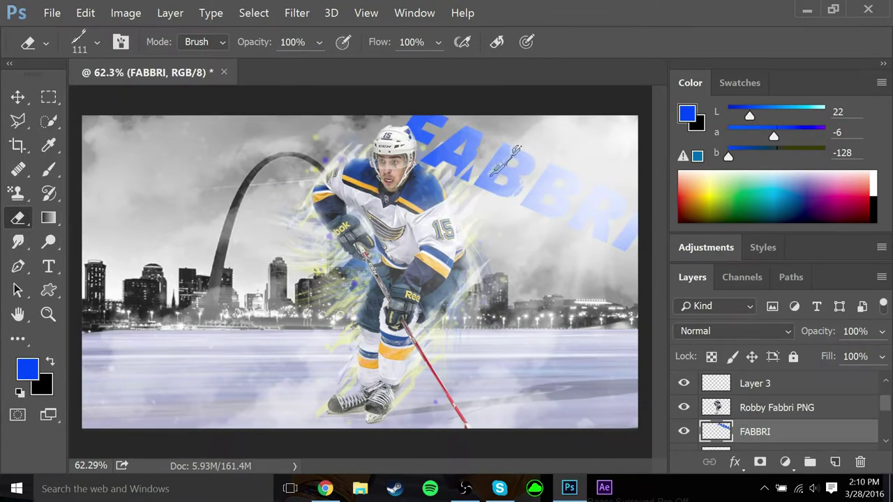
Step: Erase streaks from the last letters of FABBRI with the 479 px brush
click(97, 41)
click(159, 249)
click(572, 189)
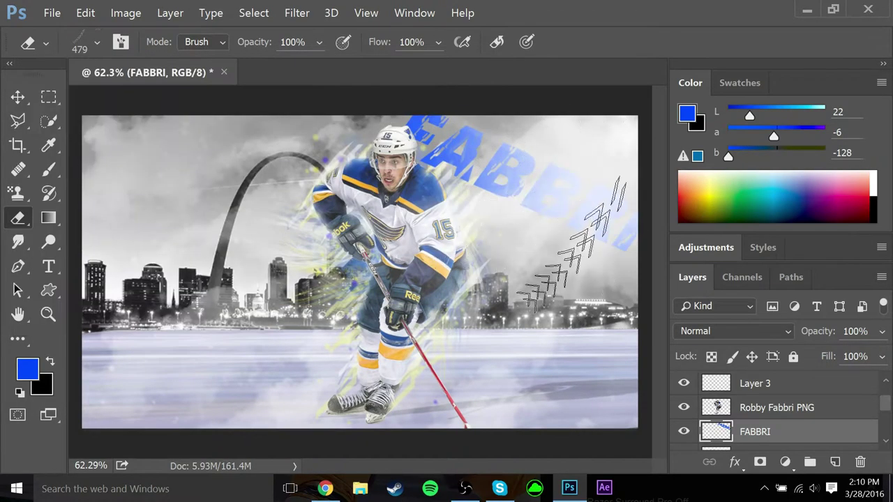
Step: Roughen the FABBRI letters with the 883 px streak brush reduced to 168 px
click(96, 42)
click(101, 220)
click(595, 203)
click(96, 42)
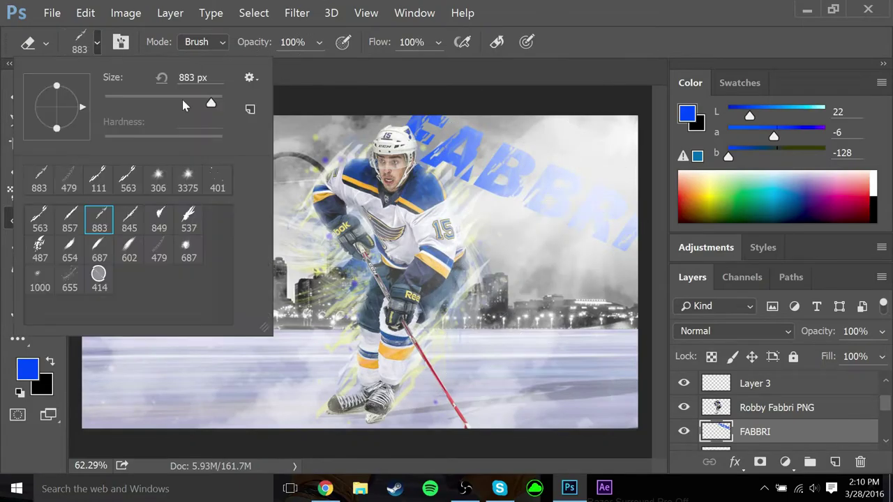
drag(211, 103, 167, 103)
click(519, 180)
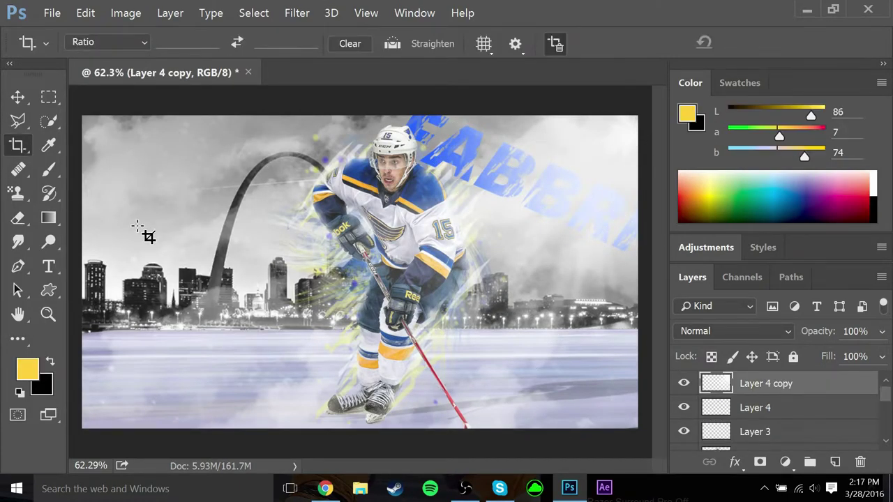
Step: Add the yellow text "#15" over the skyline beside the player and set its font size
key(t)
click(153, 253)
text(#15)
key(ctrl+a)
click(415, 43)
click(412, 280)
key(ctrl+Return)
Step: Rotate the #15 text counter-clockwise with Free Transform and place it diagonally across the arch
key(ctrl+t)
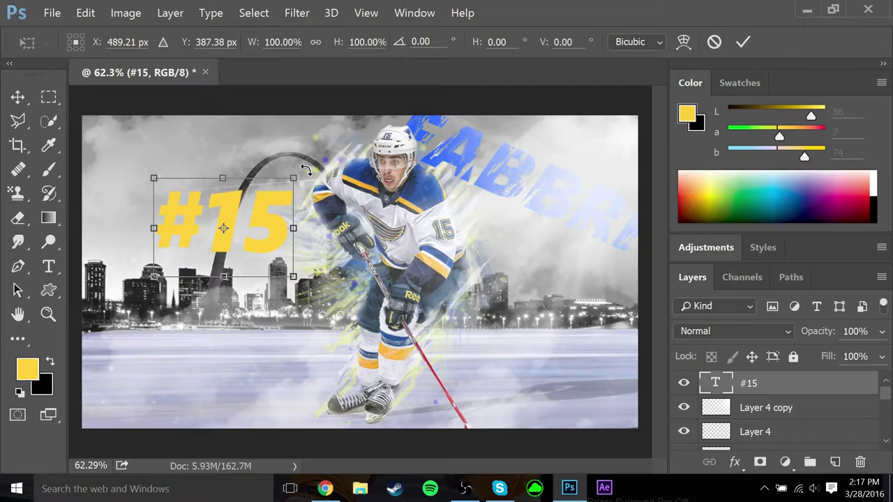
drag(306, 170, 260, 135)
drag(266, 216, 328, 250)
drag(255, 212, 245, 223)
key(Return)
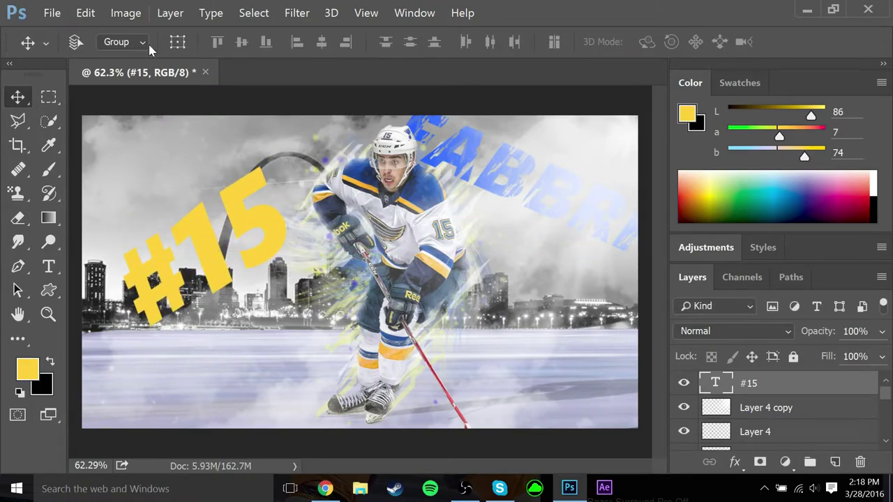
Step: Rasterize the #15 text so that the Eraser can be used on it
click(18, 219)
click(192, 252)
key(Return)
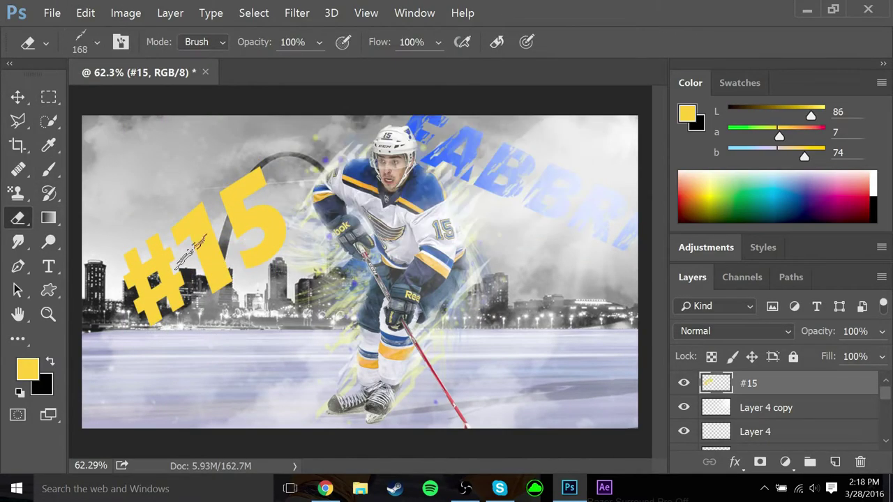
Step: Erase streaks from #15 with the 537 px brush reduced to 193 px, and select the 487 px brush tip
click(97, 42)
click(189, 223)
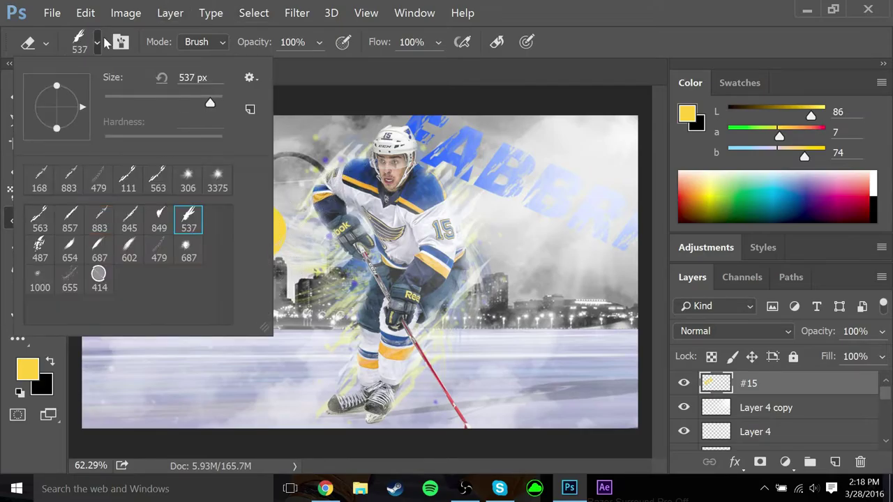
click(97, 42)
click(97, 42)
drag(203, 102, 191, 102)
click(218, 41)
click(138, 271)
click(215, 261)
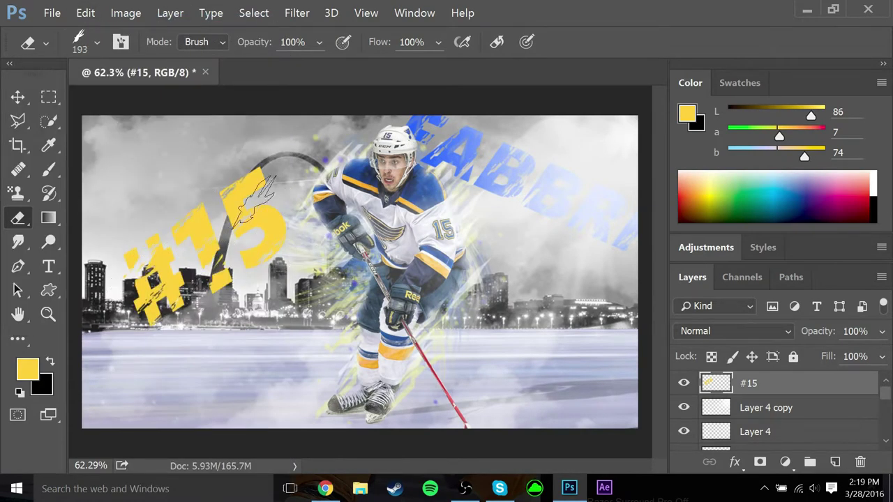
click(99, 40)
click(38, 250)
Step: Try erasing larger patches from #15 with the 487 px brush, reducing its size to 174 px
click(97, 43)
click(194, 234)
click(98, 43)
drag(205, 102, 189, 102)
click(100, 47)
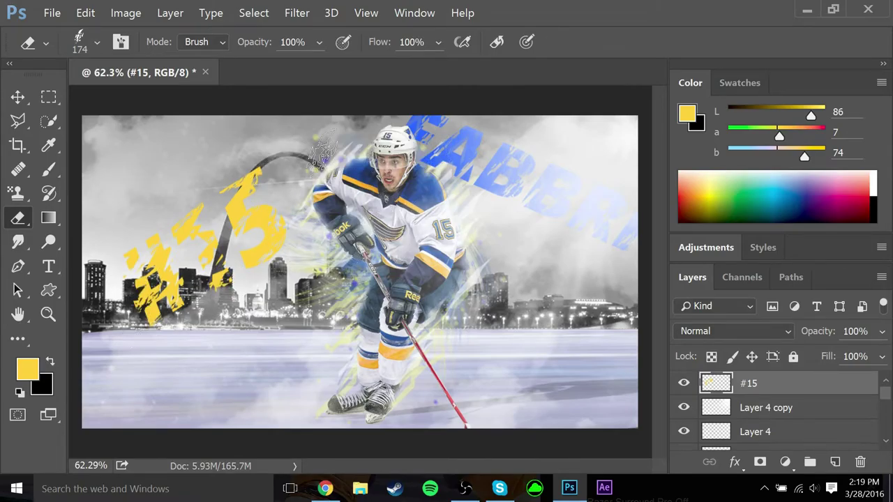
Step: Step back through the last eraser strokes on the #15 layer
click(52, 12)
mouse_move(85, 12)
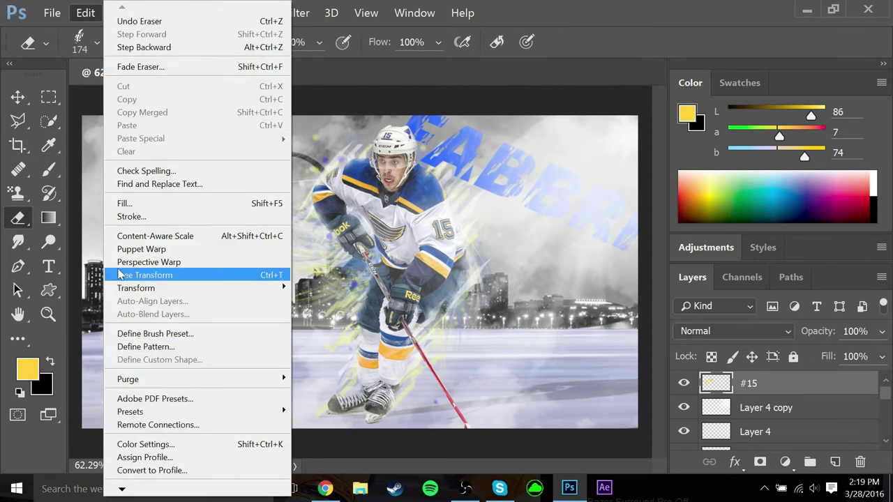
click(160, 47)
click(85, 14)
click(161, 49)
click(85, 14)
click(140, 48)
click(84, 15)
click(139, 47)
click(90, 9)
click(124, 49)
Step: Erase finer texture from #15 with the eraser at 111 px and lower the layer's opacity to 68%
click(87, 45)
click(168, 104)
click(280, 231)
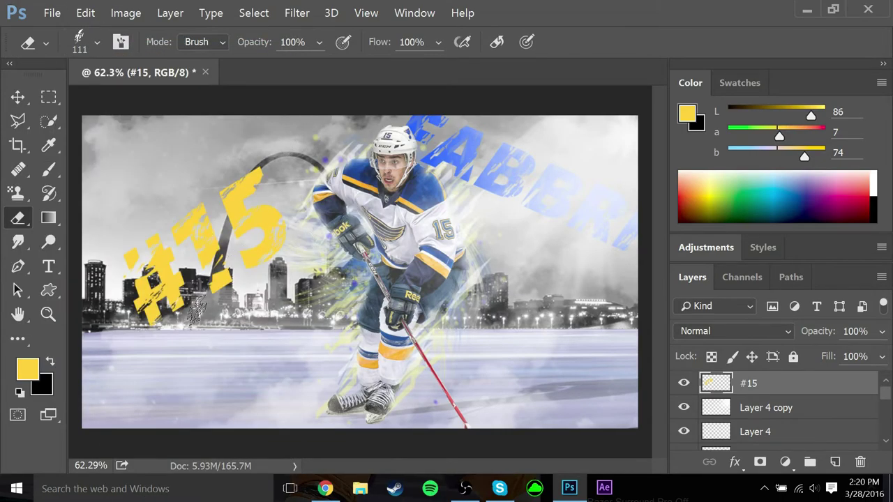
drag(882, 332, 852, 355)
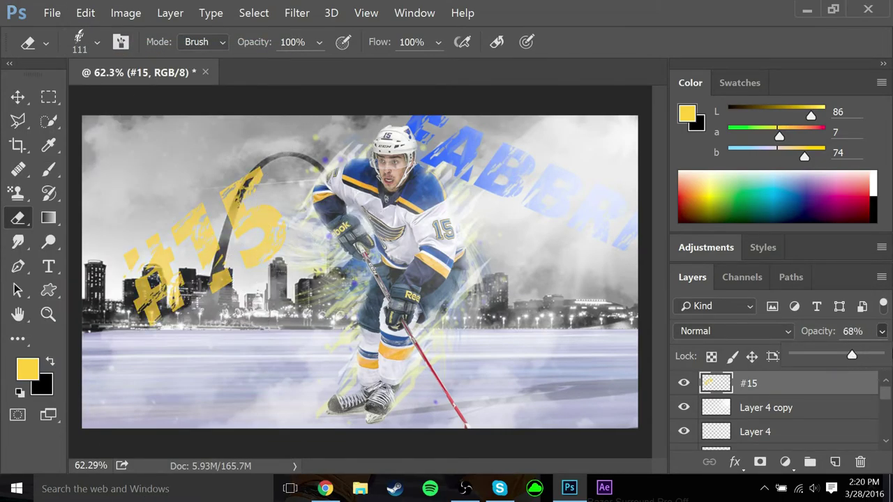